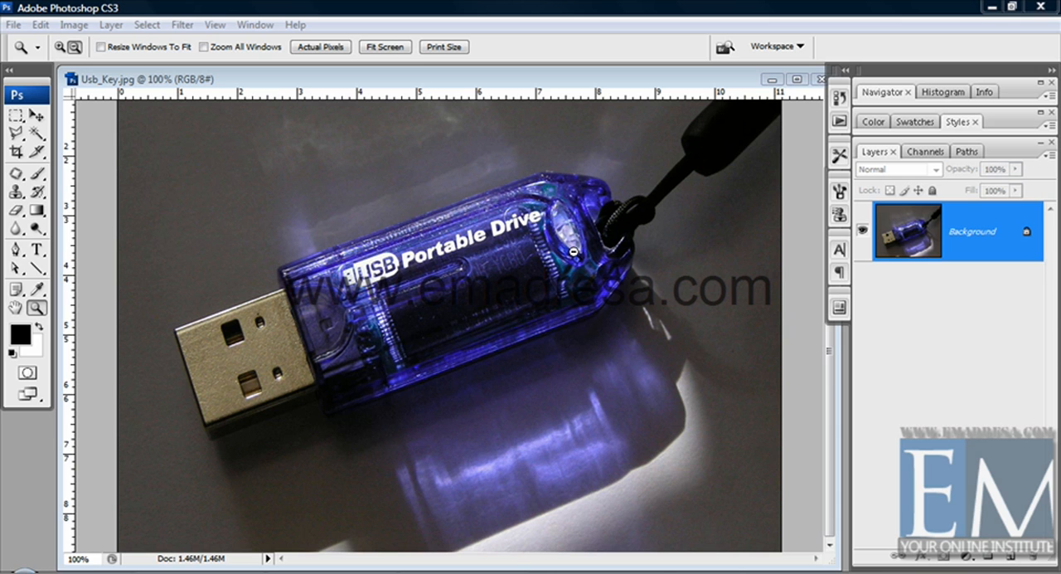
Step: Open the USB drive photo in the Extract filter and set the brush size to 68
click(183, 25)
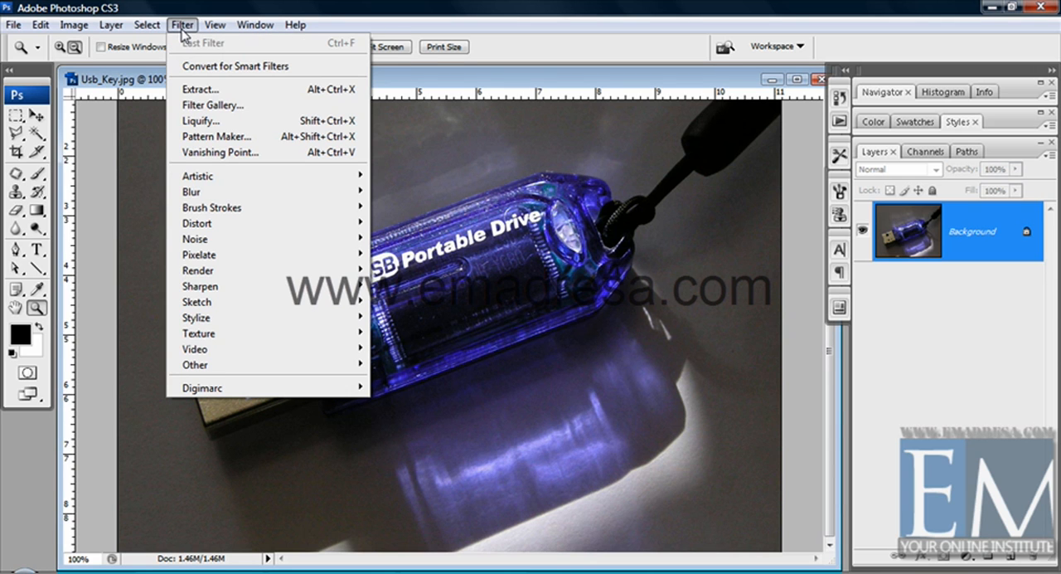
click(205, 91)
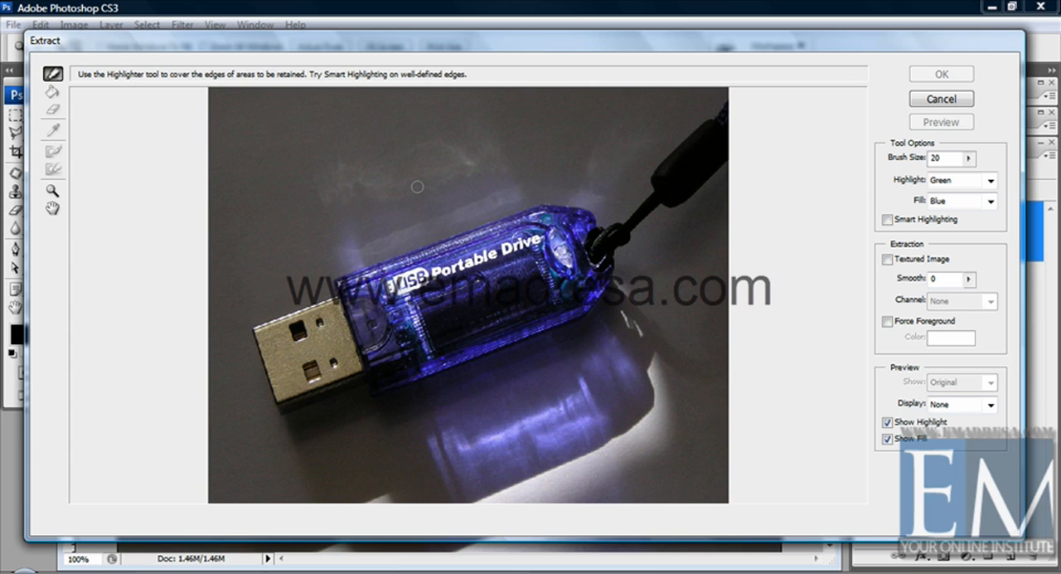
click(969, 158)
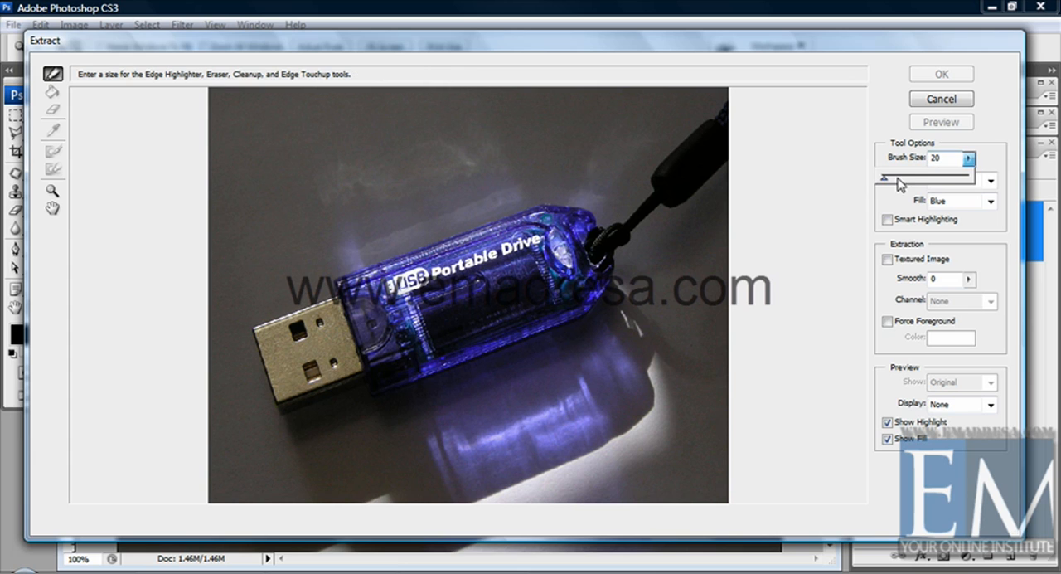
drag(884, 177, 889, 177)
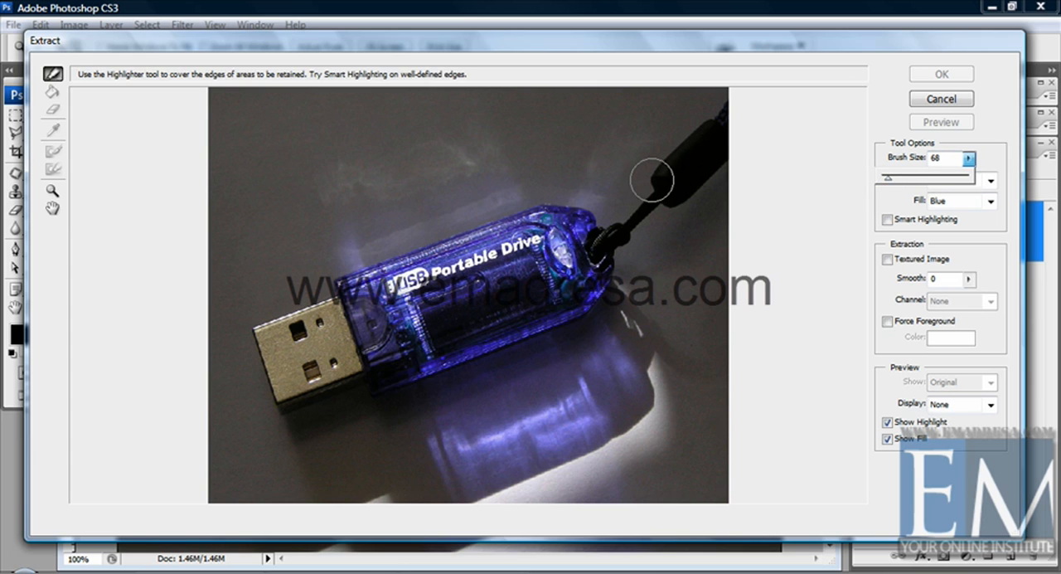
click(837, 47)
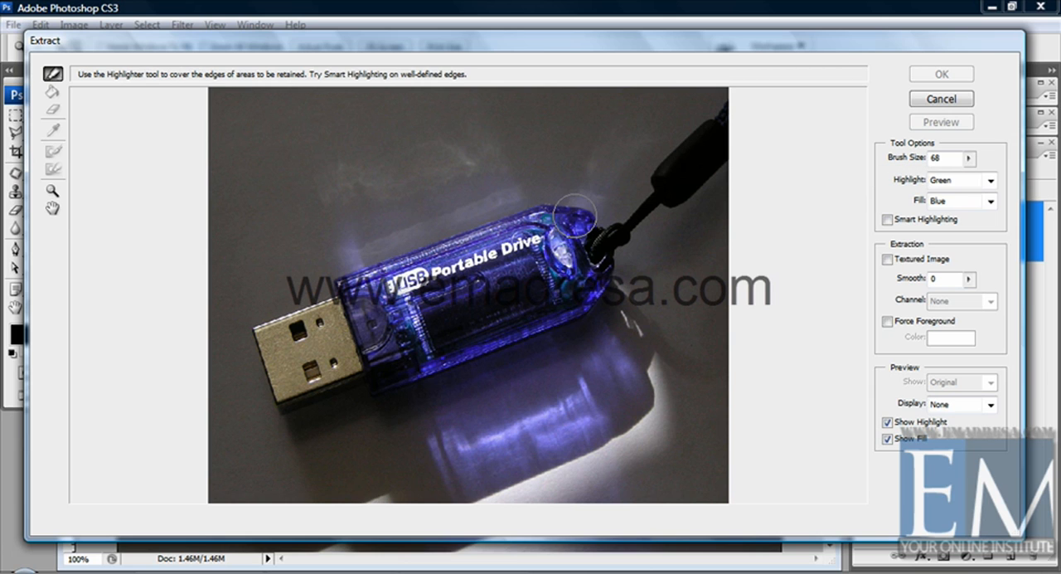
Step: Try highlighting the USB drive's edges in Green and with the highlight color set to Blue, undoing the strokes
mouse_move(574, 217)
mouse_down()
mouse_move(493, 212)
mouse_move(249, 319)
mouse_up()
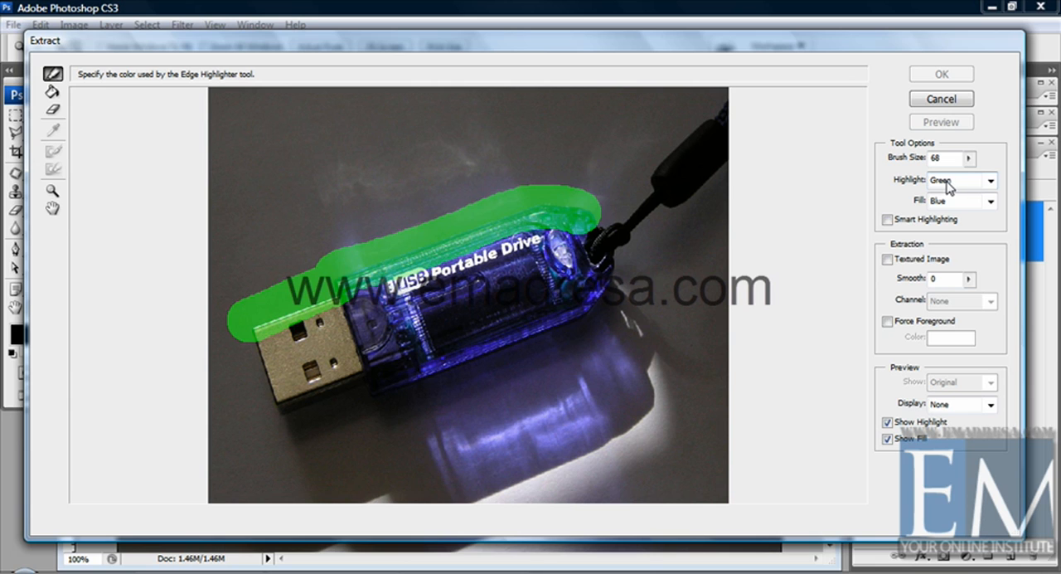
key(ctrl+z)
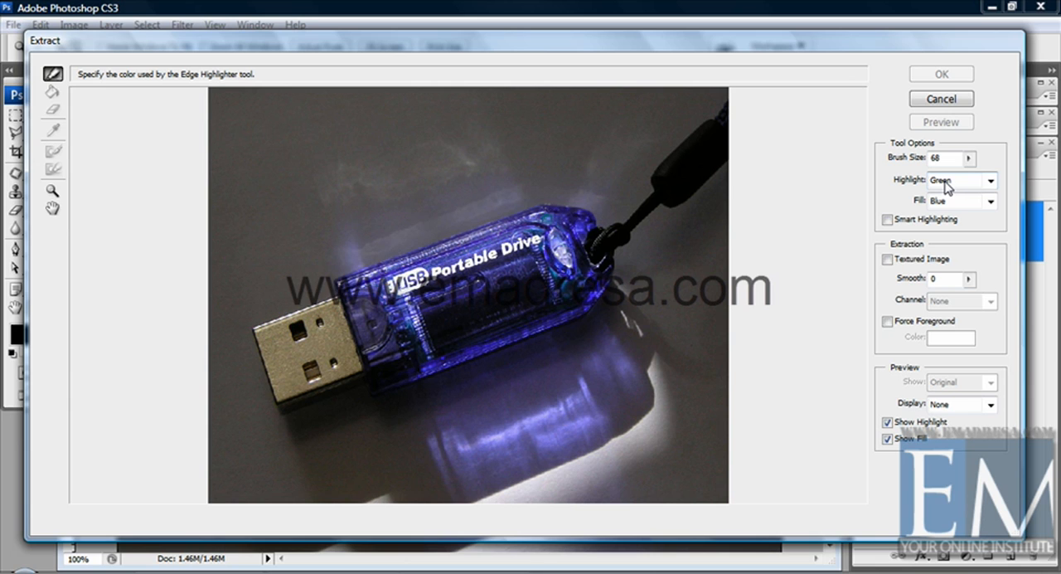
click(990, 181)
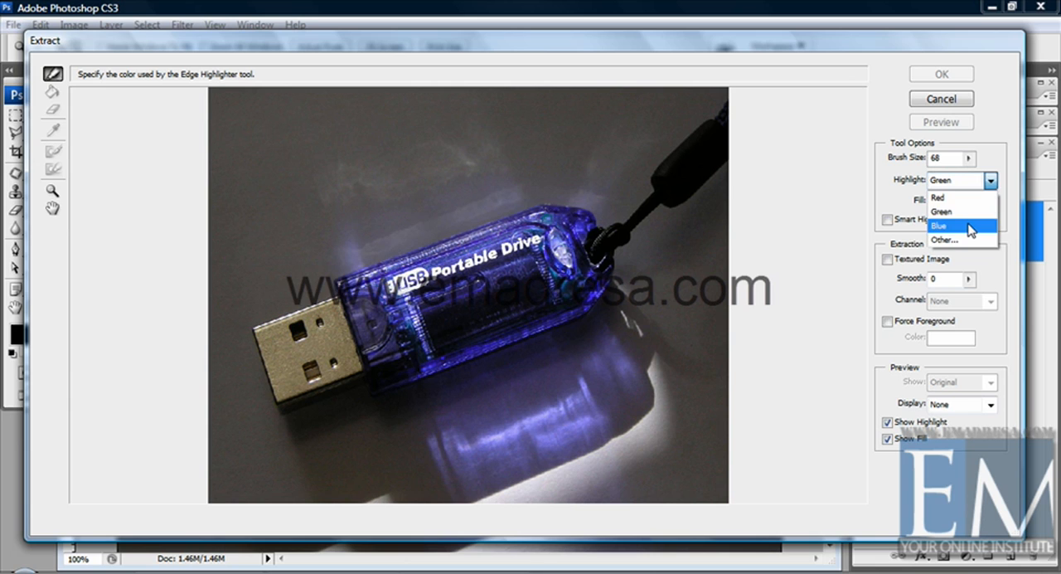
click(973, 226)
click(593, 214)
mouse_move(592, 214)
mouse_down()
mouse_move(513, 205)
mouse_move(346, 250)
mouse_move(318, 288)
mouse_move(240, 308)
mouse_move(252, 368)
mouse_move(276, 423)
mouse_move(349, 398)
mouse_move(468, 386)
mouse_move(632, 317)
mouse_up()
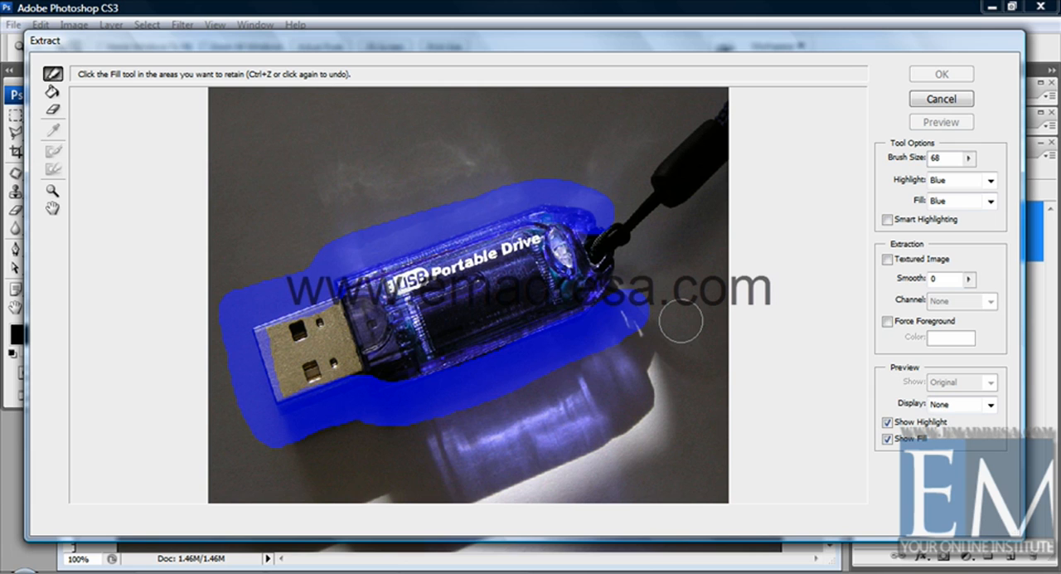
key(ctrl+z)
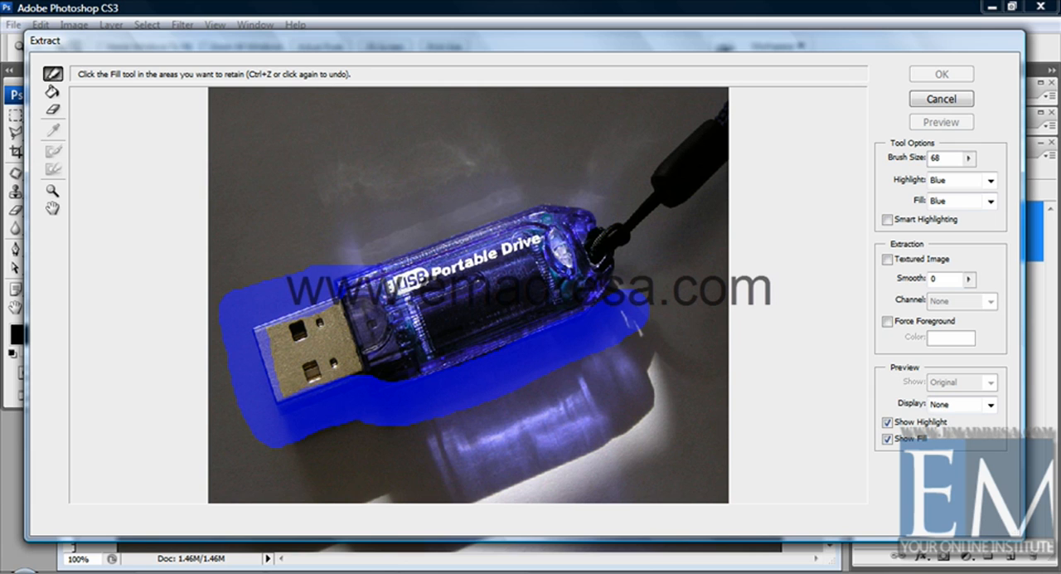
Step: Set a custom yellow highlight color and test it around the drive's edges, undoing the test stroke
click(993, 188)
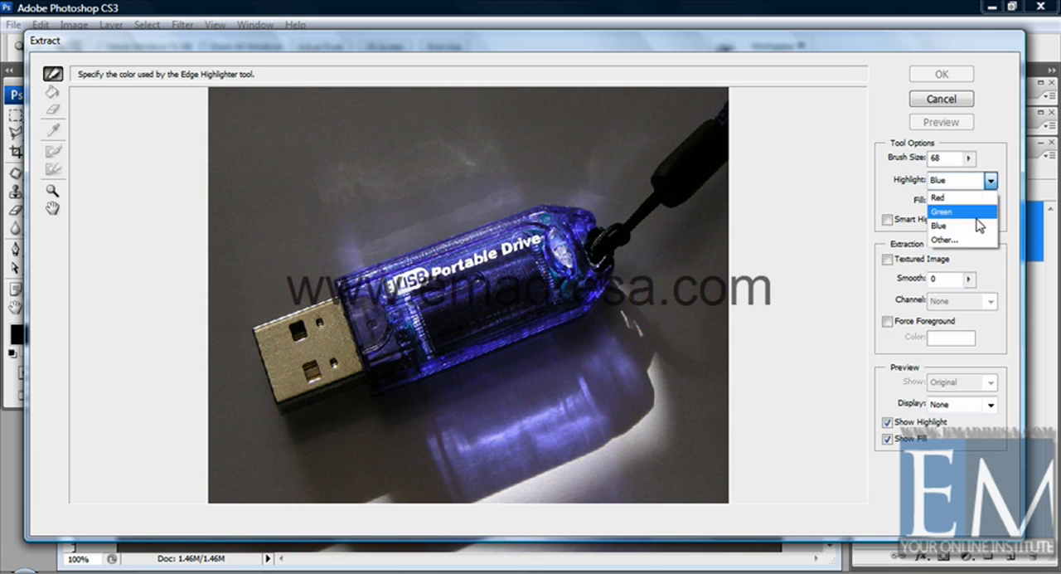
click(967, 240)
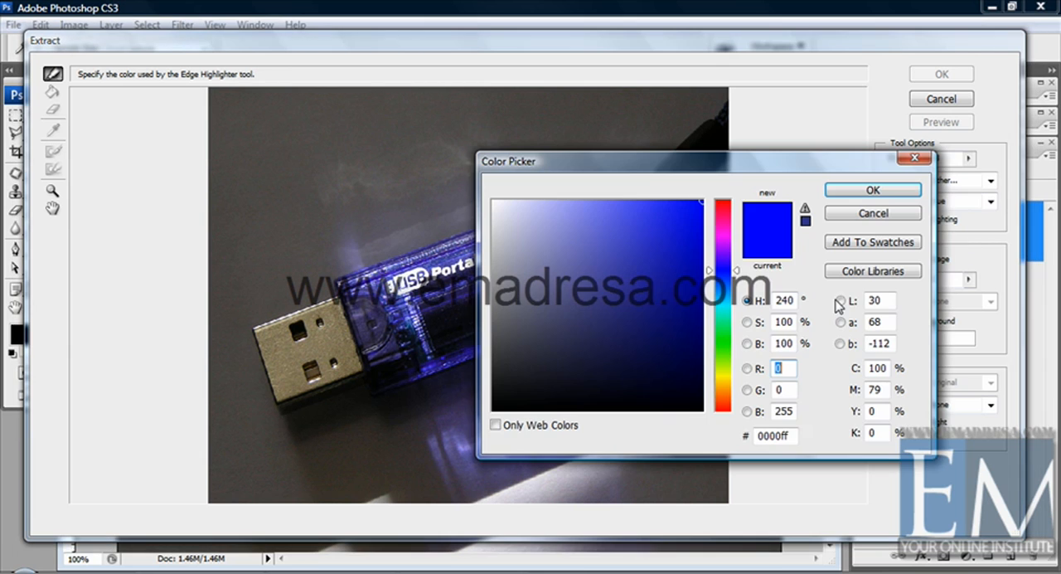
click(723, 377)
click(841, 190)
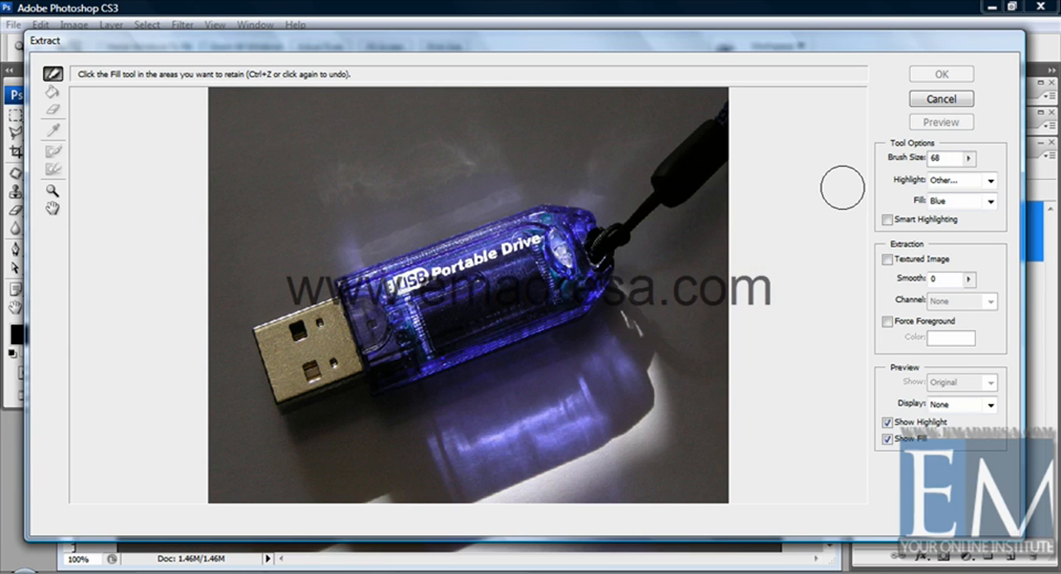
mouse_move(623, 276)
mouse_down()
mouse_move(550, 330)
mouse_move(428, 369)
mouse_move(286, 394)
mouse_move(272, 378)
mouse_move(260, 339)
mouse_move(274, 319)
mouse_move(264, 309)
mouse_move(328, 265)
mouse_move(582, 203)
mouse_up()
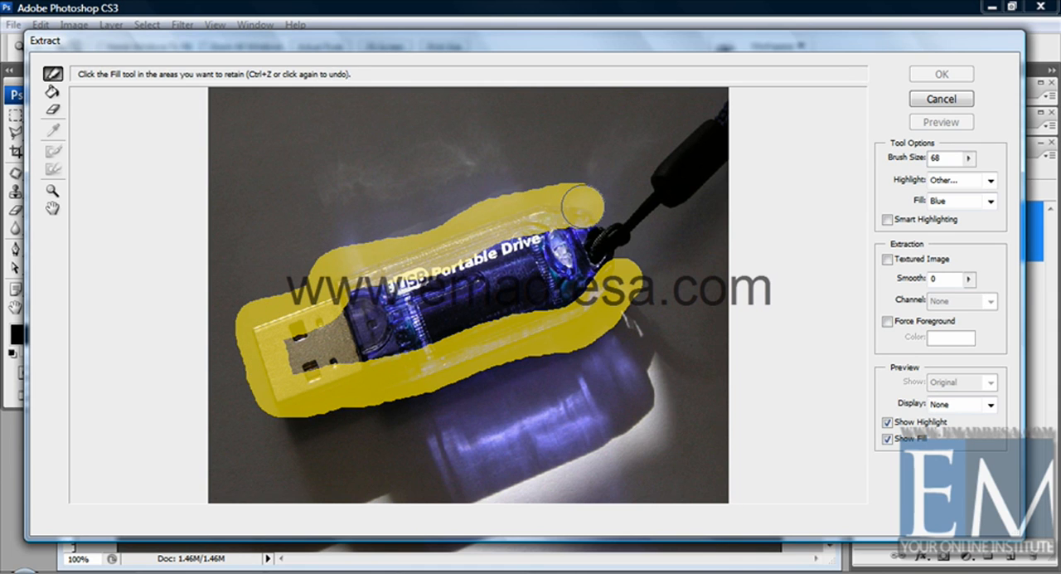
key(ctrl+z)
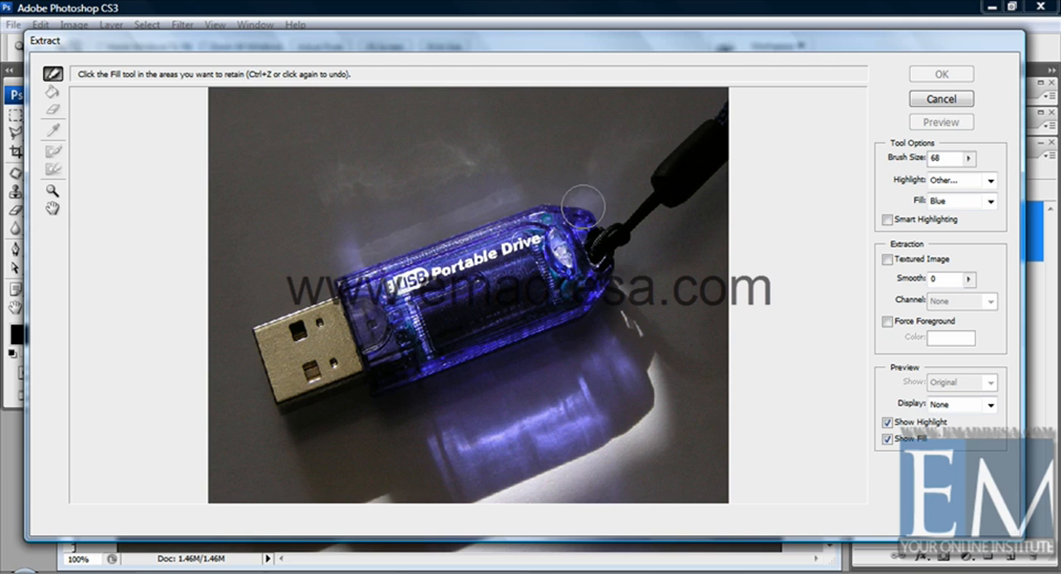
Step: Set the brush size to 30 and highlight the outline of the USB drive and both edges of its strap
click(969, 158)
drag(901, 178, 888, 177)
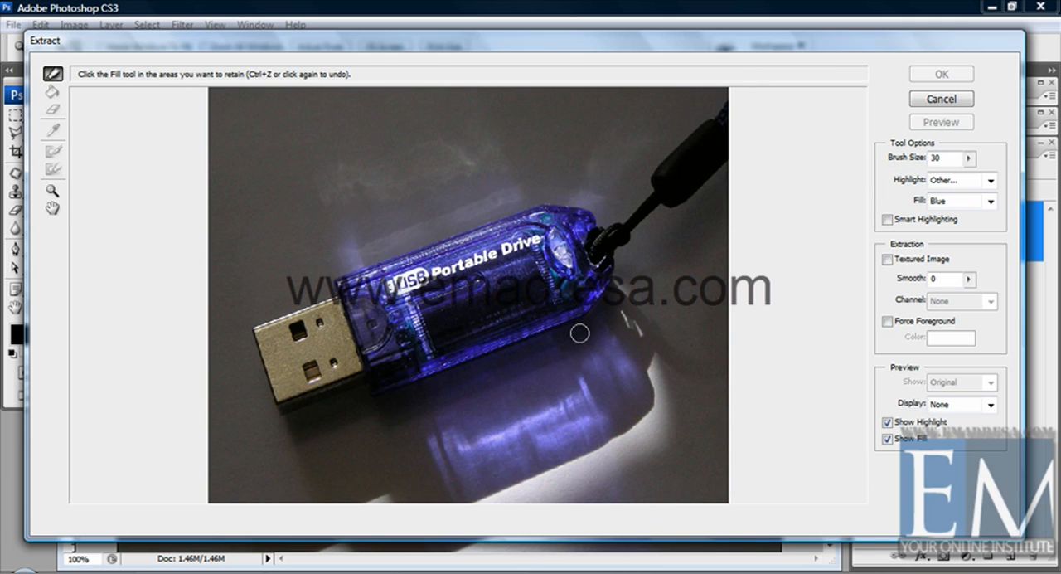
mouse_move(606, 280)
mouse_down()
mouse_move(591, 309)
mouse_move(556, 331)
mouse_move(270, 402)
mouse_move(251, 317)
mouse_move(325, 304)
mouse_move(359, 276)
mouse_move(551, 211)
mouse_move(587, 217)
mouse_move(608, 263)
mouse_up()
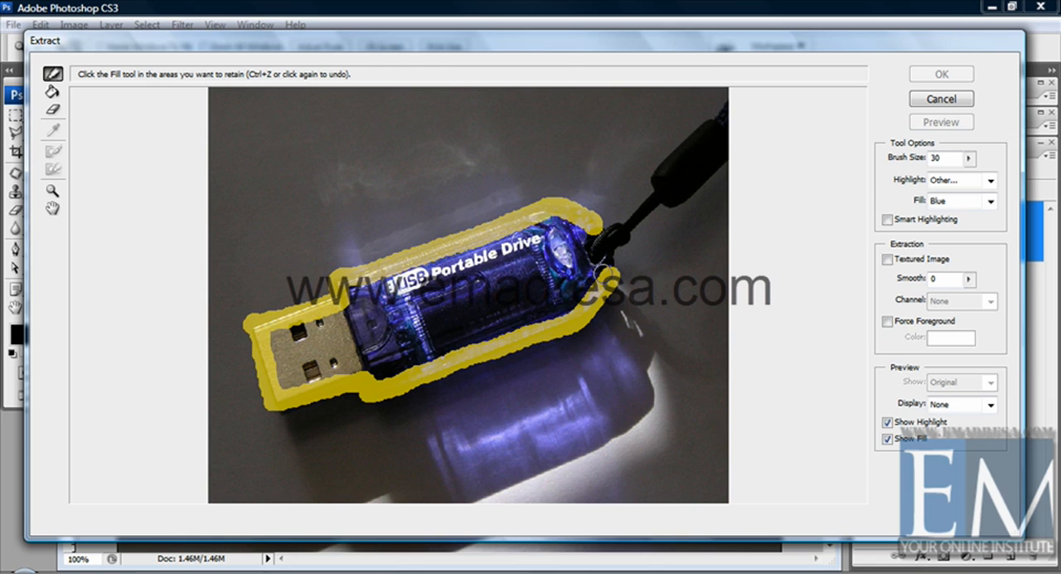
drag(641, 233, 736, 157)
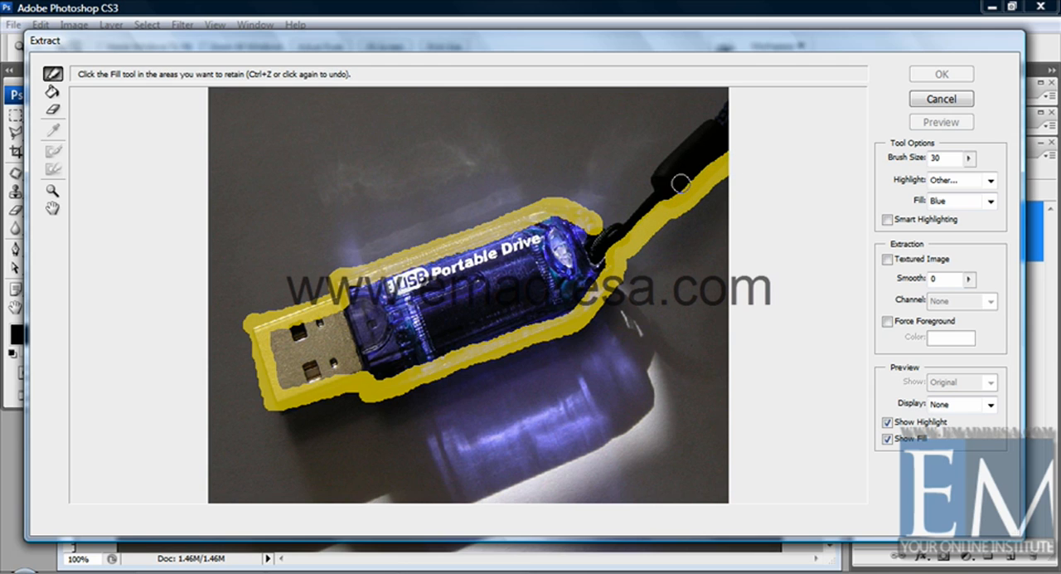
mouse_move(593, 226)
mouse_down()
mouse_move(623, 216)
mouse_move(670, 151)
mouse_move(737, 95)
mouse_up()
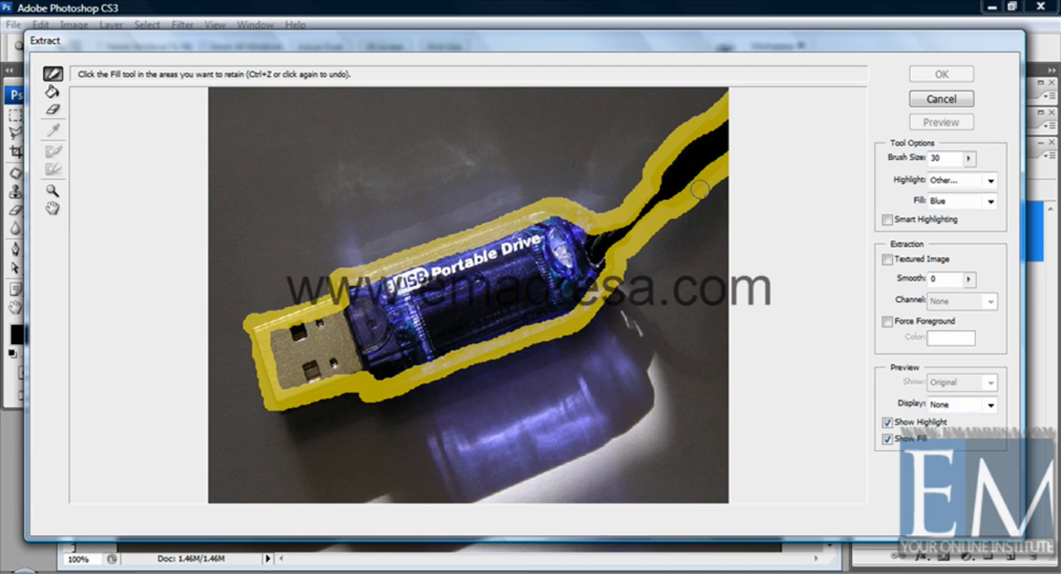
Step: Fill the area enclosed by the highlight with the Fill tool, and clear that fill
click(52, 93)
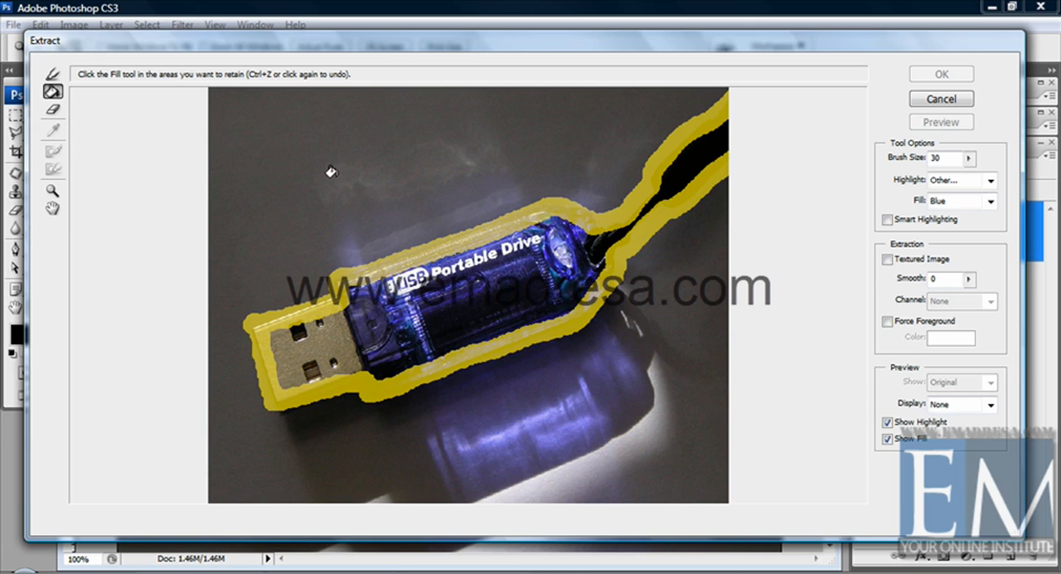
click(412, 288)
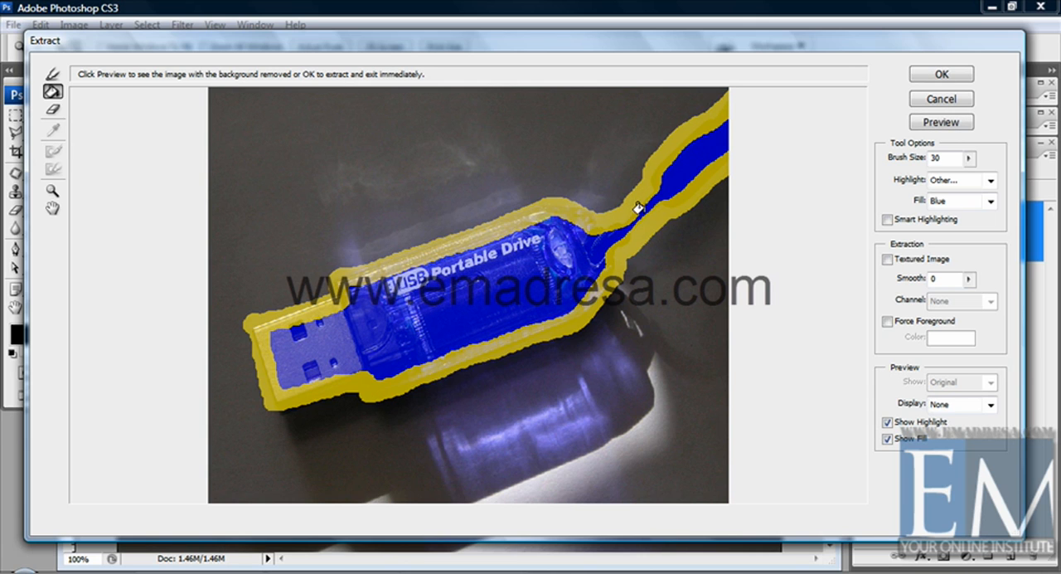
click(407, 340)
Step: Test the fill with a gap erased in the strap's lower highlight, and close the gap again
click(53, 108)
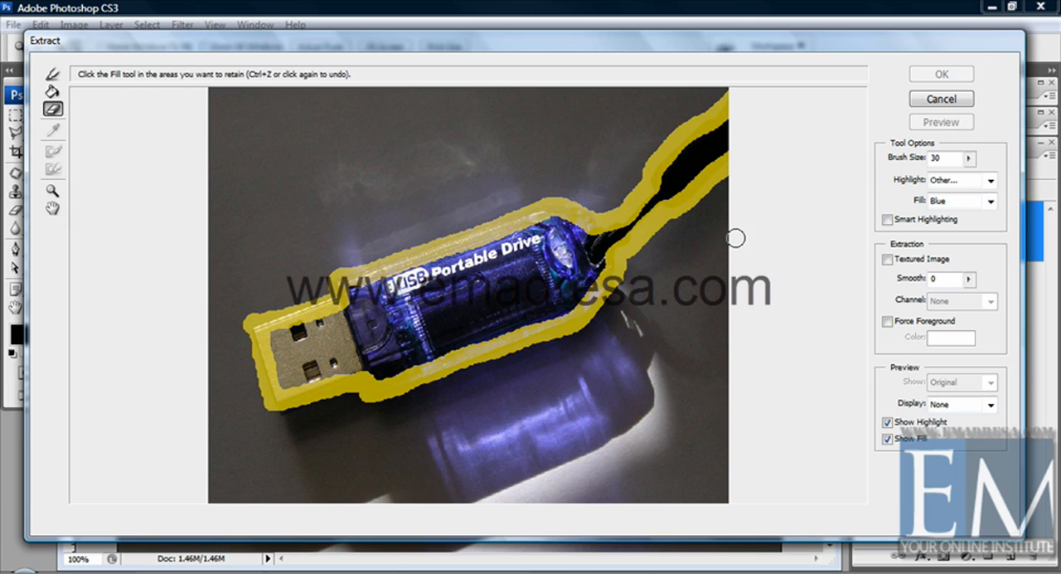
mouse_move(703, 204)
mouse_down()
mouse_move(697, 171)
mouse_move(701, 197)
mouse_up()
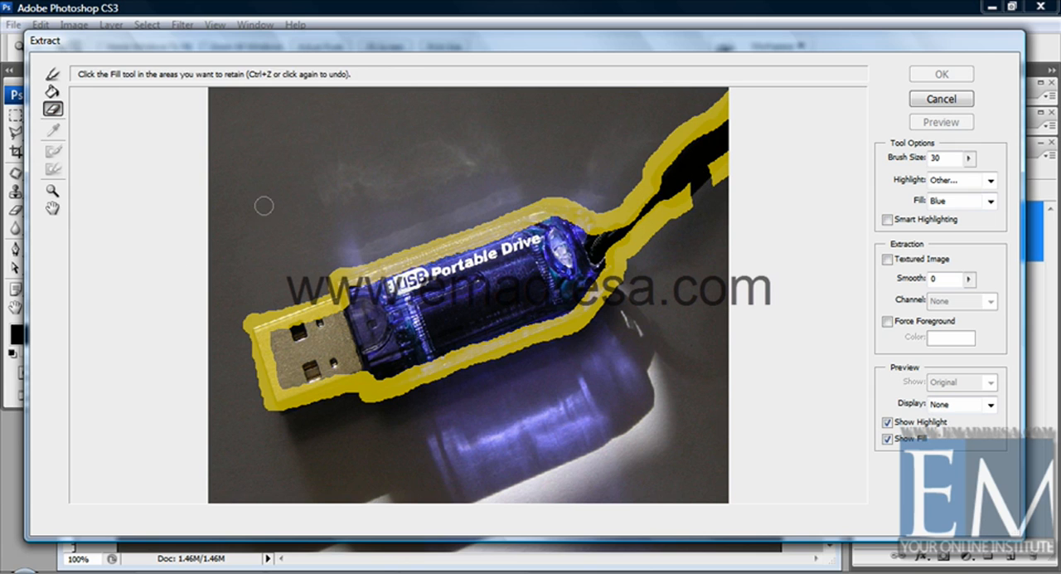
click(53, 92)
click(322, 373)
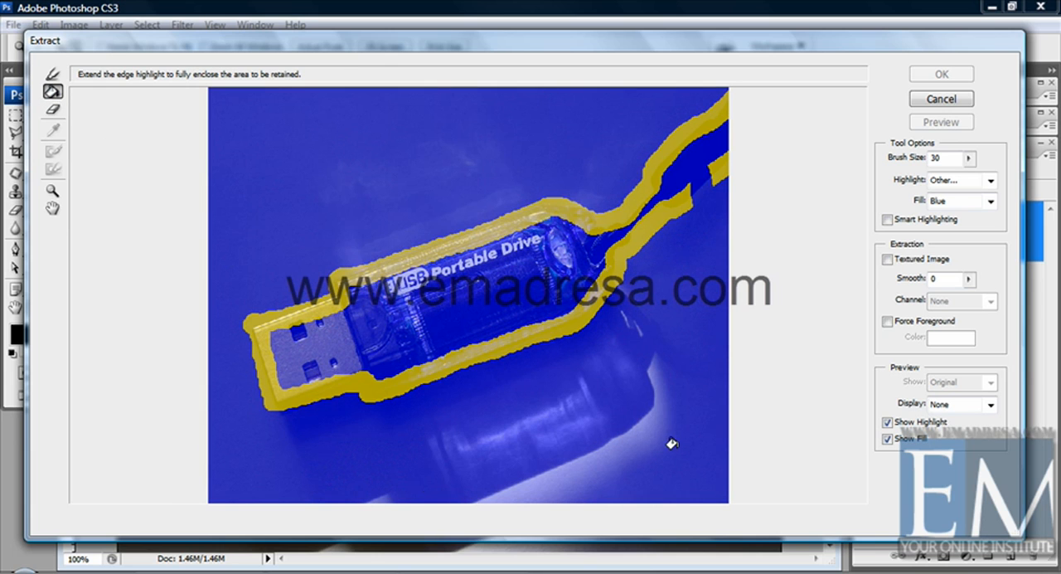
click(623, 307)
click(53, 74)
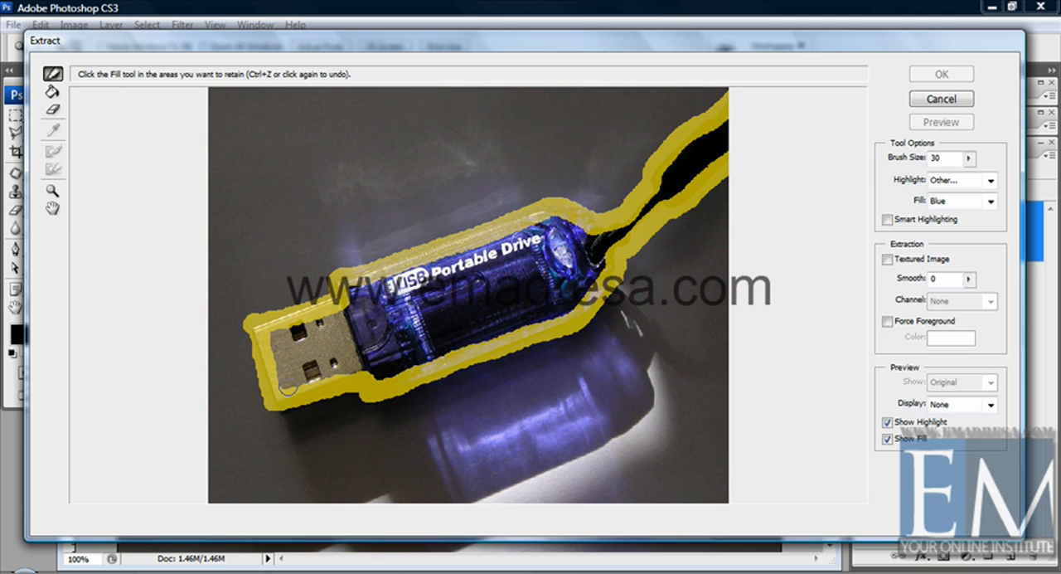
Step: Fill the enclosed drive and strap area, preview the extraction, and undo the preview
click(53, 92)
click(406, 316)
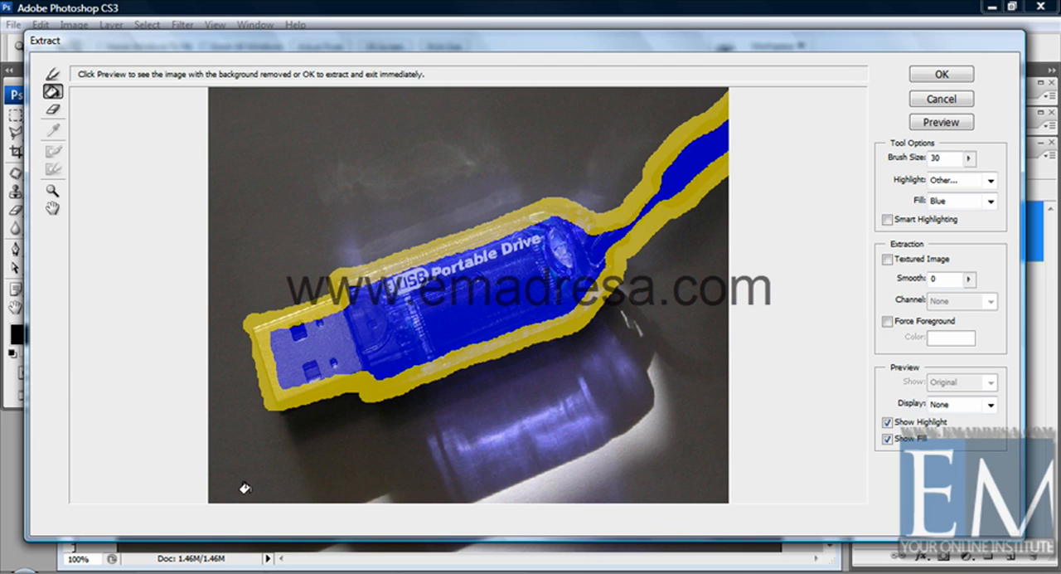
click(932, 123)
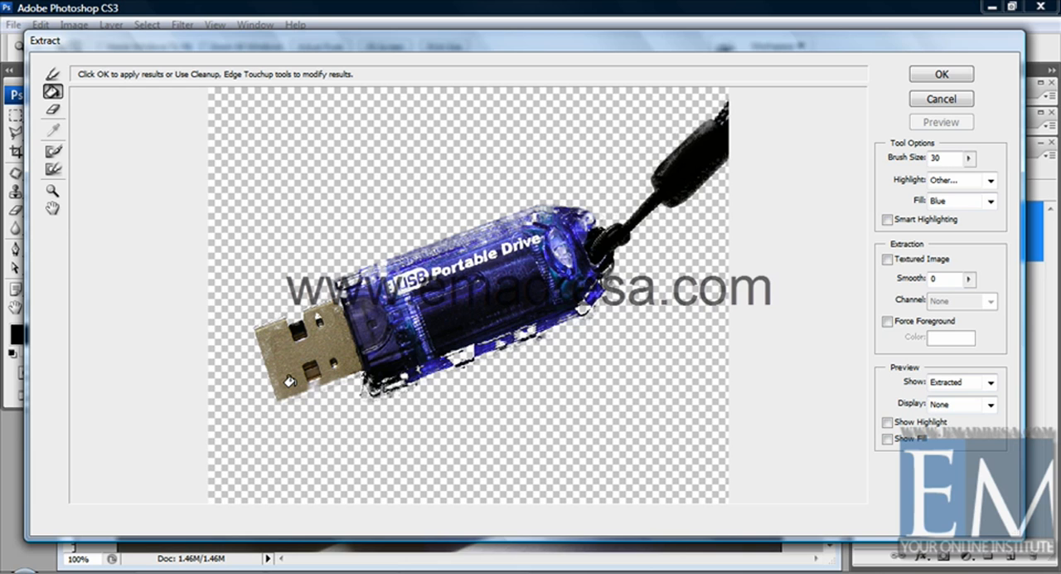
key(ctrl+z)
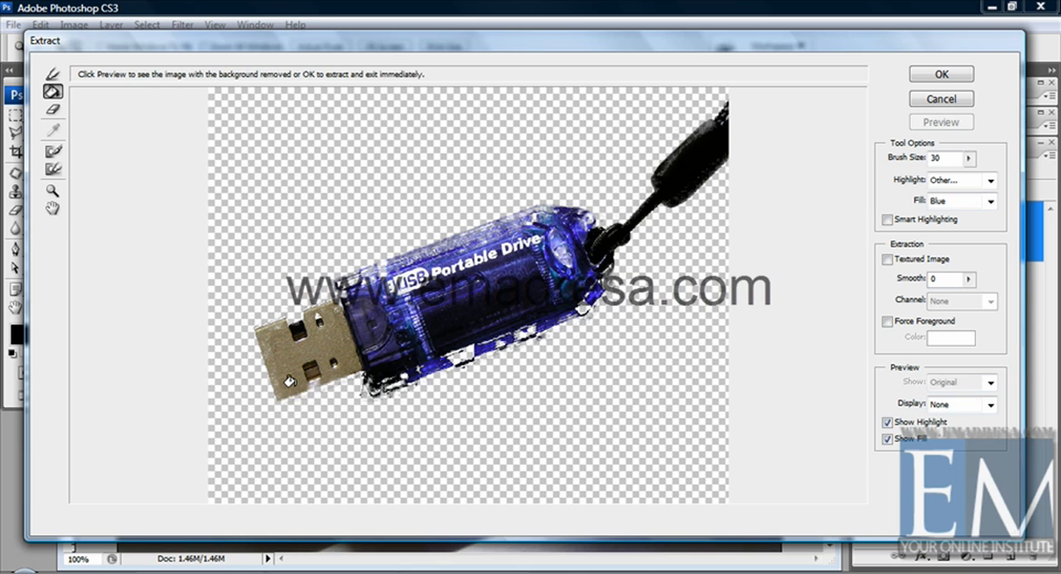
Step: Enable Force Foreground and erase the fill and all of the yellow edge highlight around the drive and strap
click(52, 108)
click(710, 214)
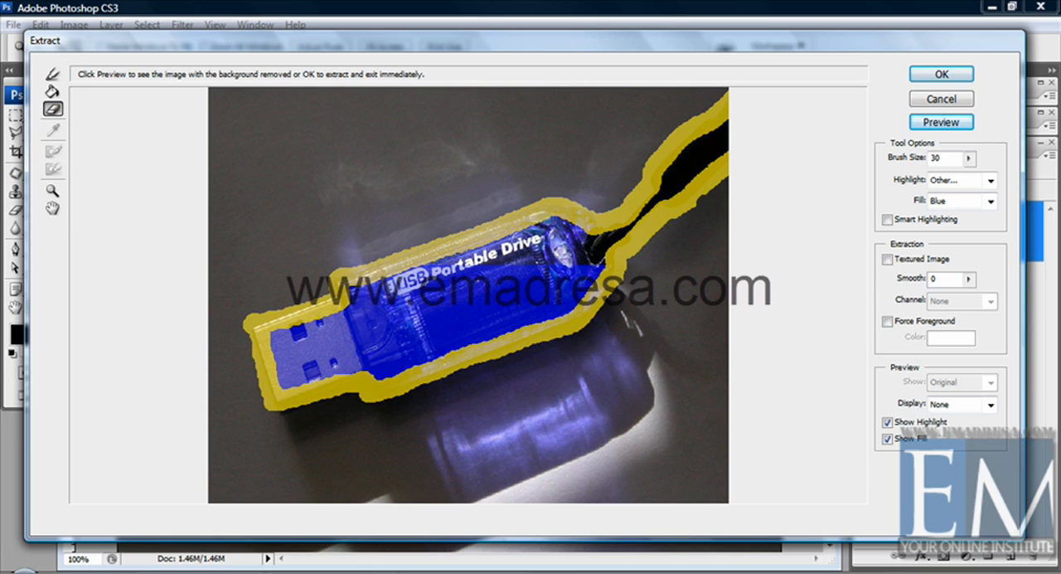
mouse_move(707, 173)
mouse_down()
mouse_move(699, 166)
mouse_move(696, 199)
mouse_up()
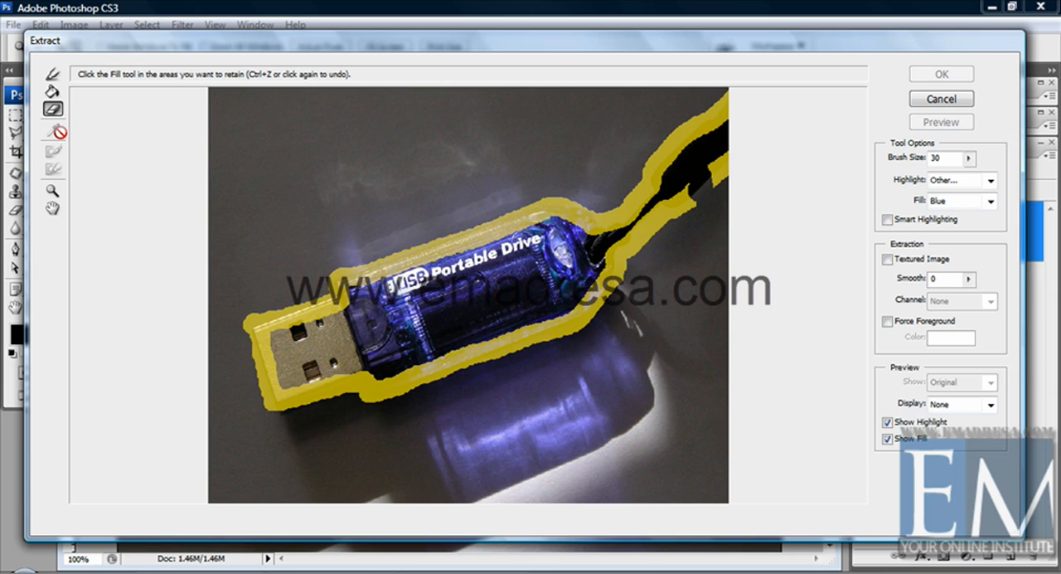
click(888, 322)
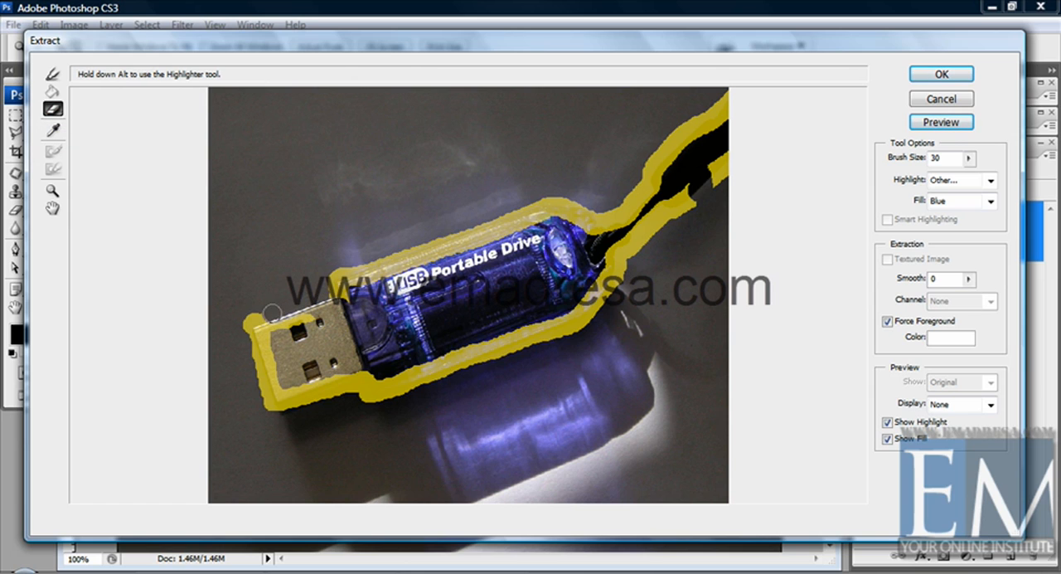
mouse_move(272, 313)
mouse_down()
mouse_move(247, 332)
mouse_move(278, 409)
mouse_move(272, 389)
mouse_move(294, 399)
mouse_move(373, 374)
mouse_move(370, 393)
mouse_move(310, 402)
mouse_move(360, 386)
mouse_move(369, 393)
mouse_move(577, 313)
mouse_move(582, 322)
mouse_move(401, 396)
mouse_move(586, 295)
mouse_move(591, 309)
mouse_move(611, 300)
mouse_move(629, 248)
mouse_move(604, 254)
mouse_move(631, 249)
mouse_move(670, 218)
mouse_move(689, 221)
mouse_move(682, 201)
mouse_move(734, 160)
mouse_move(718, 161)
mouse_move(724, 97)
mouse_move(686, 167)
mouse_move(670, 160)
mouse_move(680, 124)
mouse_move(653, 154)
mouse_move(664, 189)
mouse_move(642, 229)
mouse_move(585, 247)
mouse_move(607, 219)
mouse_move(548, 207)
mouse_move(608, 215)
mouse_move(522, 214)
mouse_move(431, 252)
mouse_move(452, 259)
mouse_move(392, 280)
mouse_move(379, 278)
mouse_move(437, 248)
mouse_move(336, 290)
mouse_up()
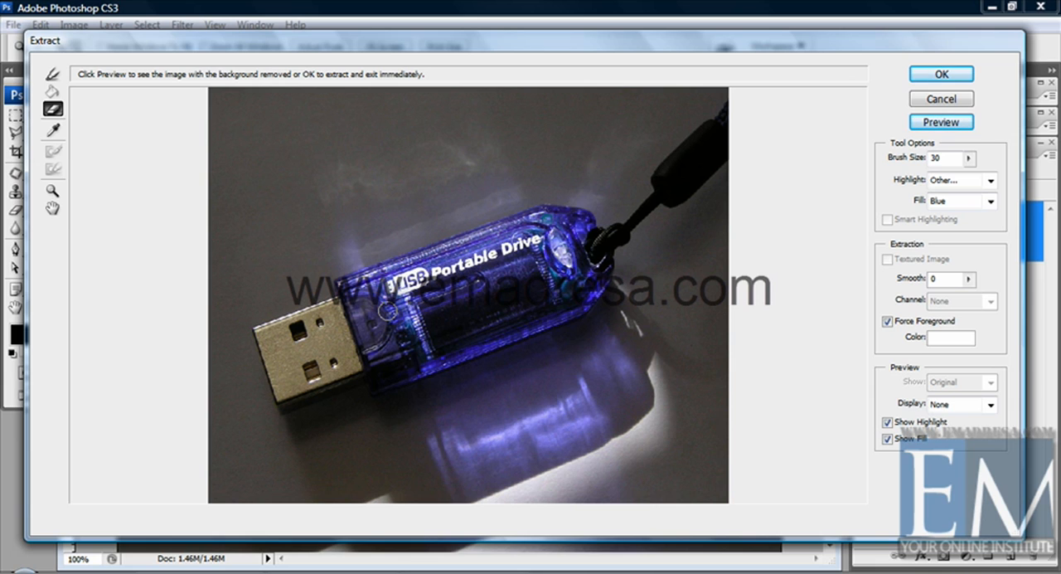
Step: Sample the dark gray background with the Eyedropper as the Force Foreground color
click(951, 338)
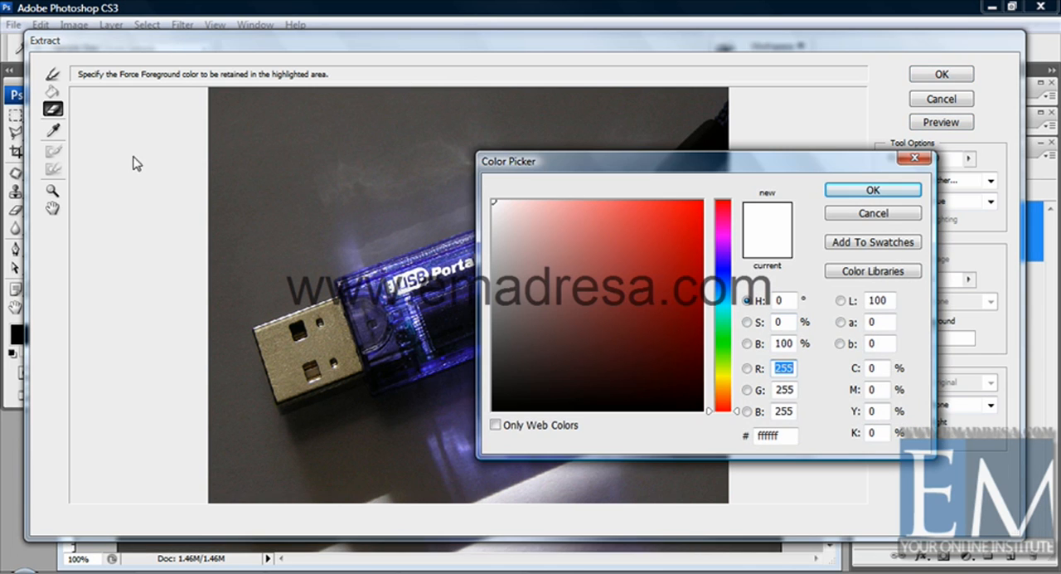
key(Return)
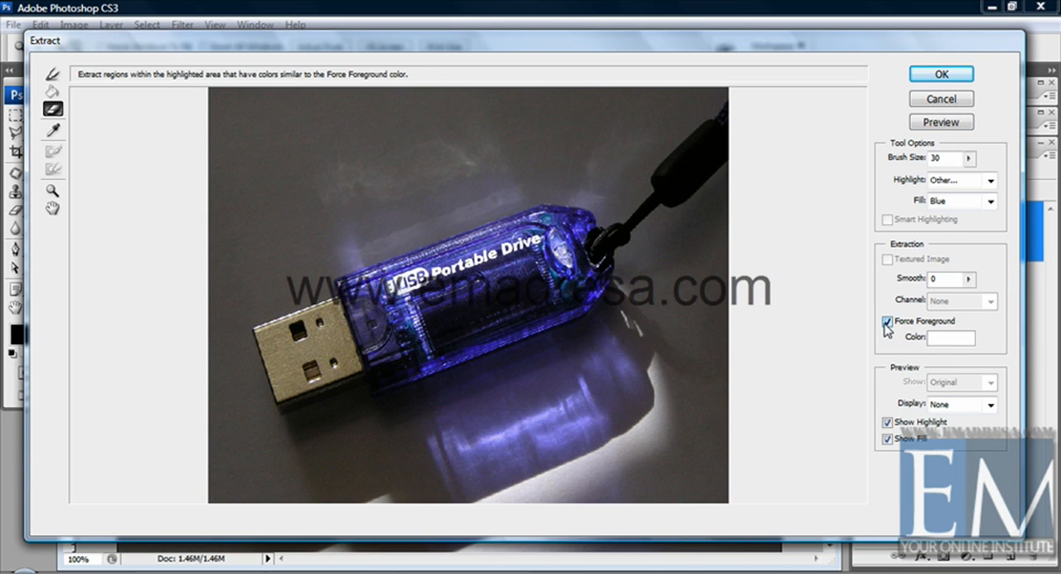
click(52, 130)
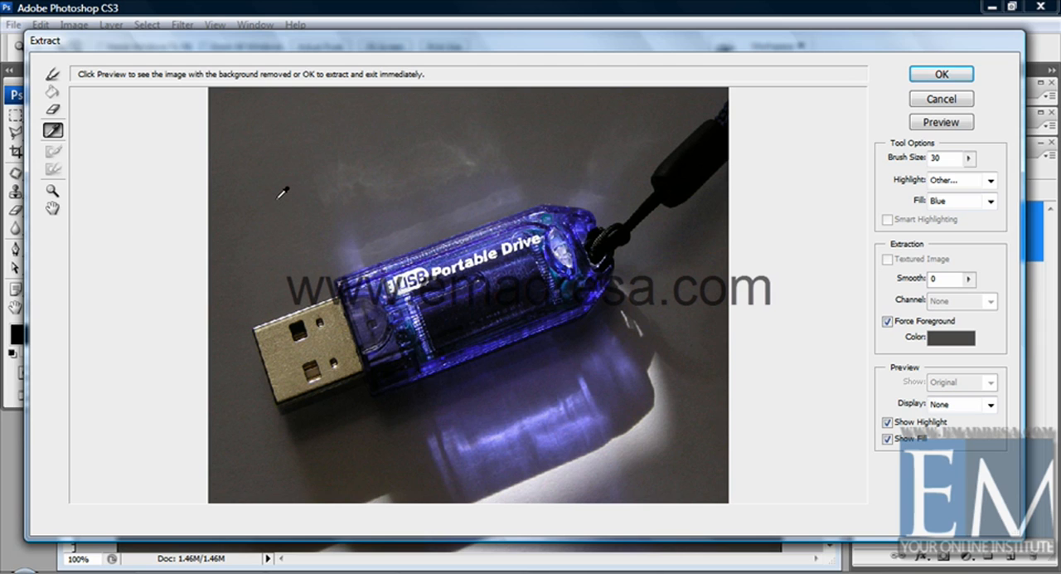
key(b)
drag(258, 335, 341, 298)
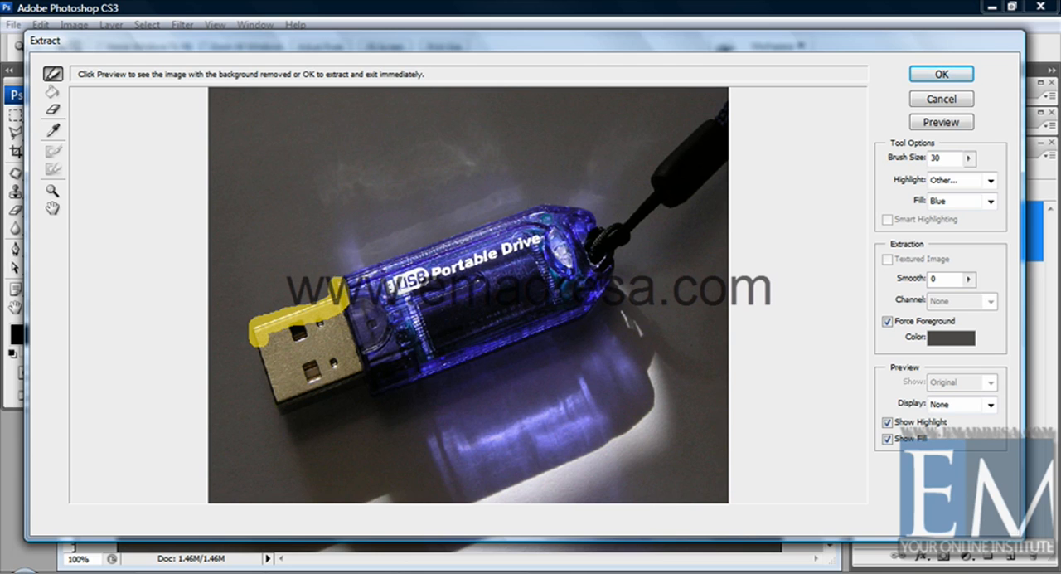
key(ctrl+z)
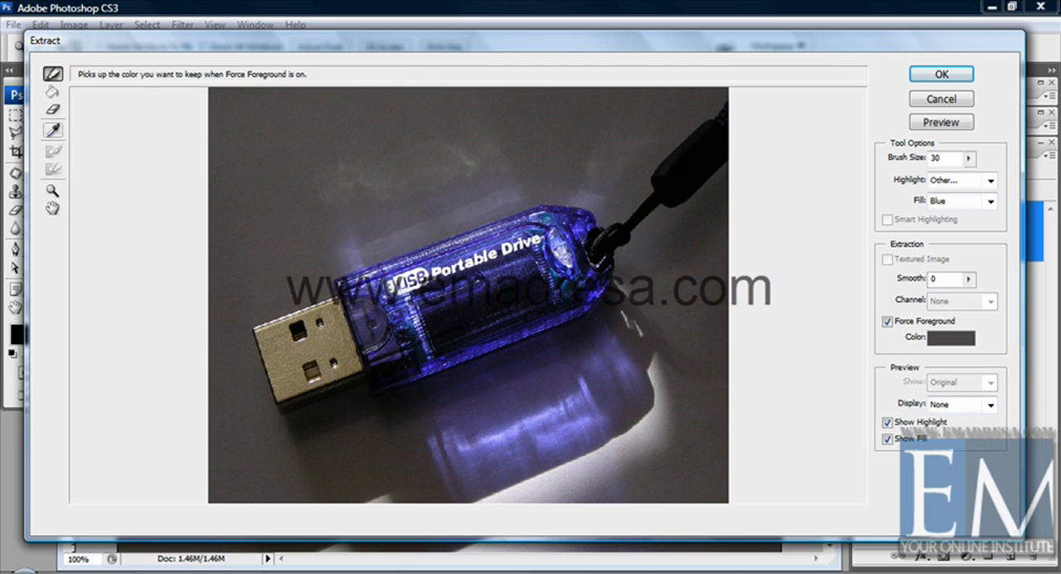
Step: Replace Force Foreground with Smart Highlighting and trace the drive's lower edge, the connector outline and part of the body's upper edge
click(888, 322)
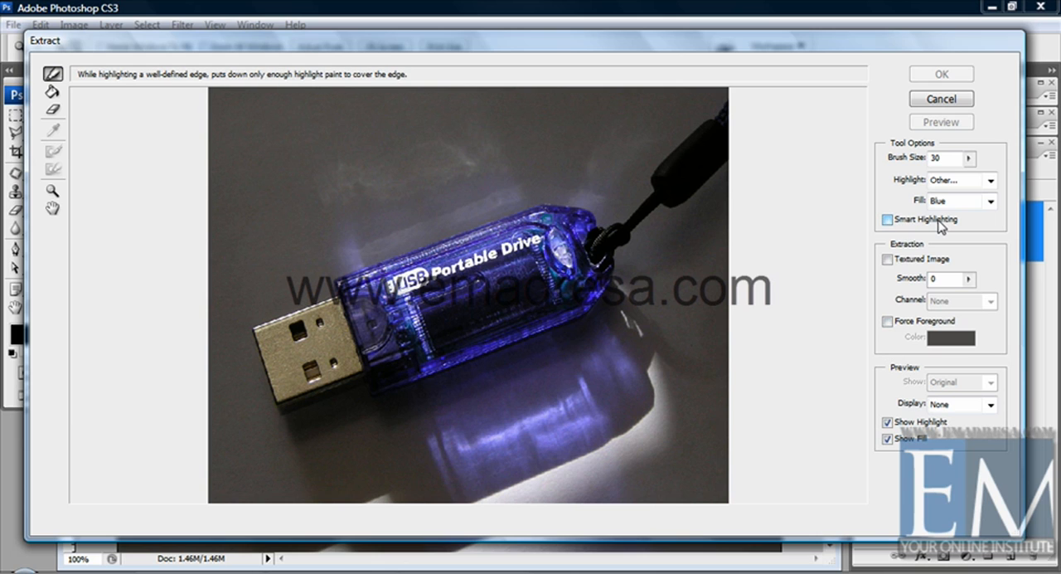
click(887, 219)
click(52, 91)
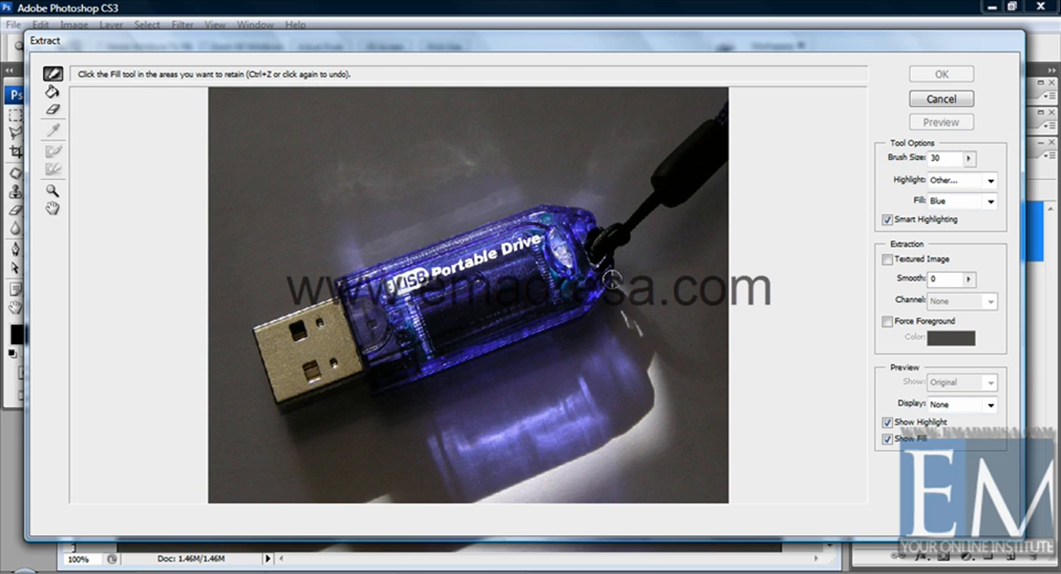
mouse_move(611, 277)
mouse_down()
mouse_move(583, 320)
mouse_move(449, 374)
mouse_move(366, 396)
mouse_move(358, 379)
mouse_move(266, 400)
mouse_move(249, 326)
mouse_move(291, 323)
mouse_move(348, 279)
mouse_move(452, 244)
mouse_up()
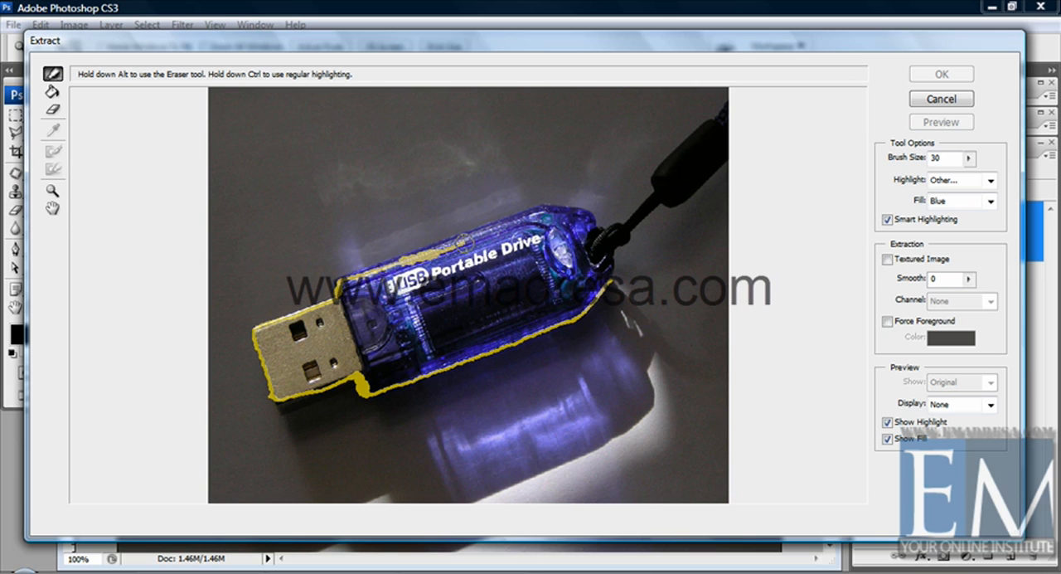
Step: Erase the uneven highlight on the body's upper edge, and retrace that edge and both sides of the strap to close the outline
click(52, 109)
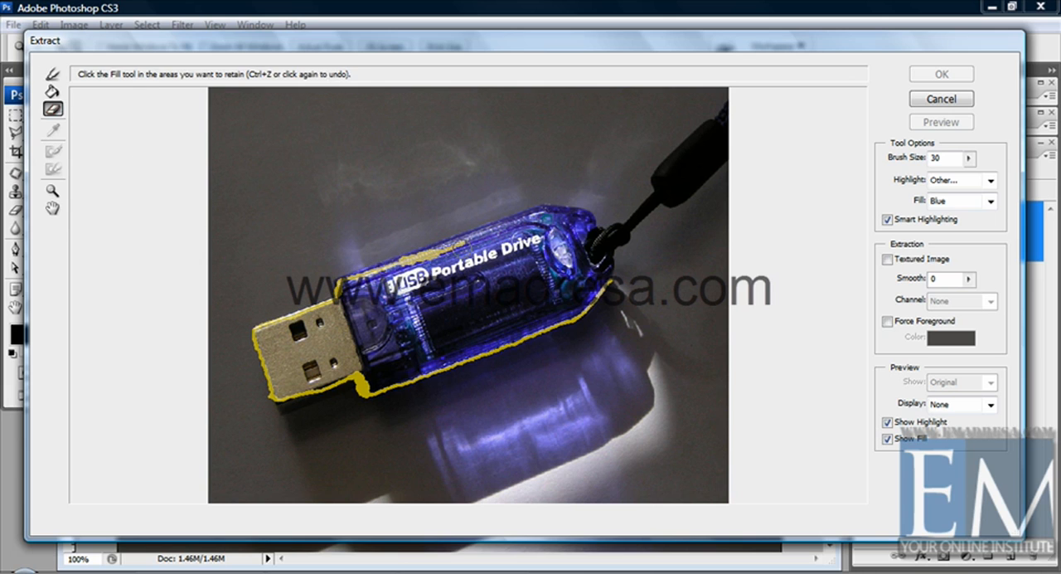
drag(455, 245, 339, 287)
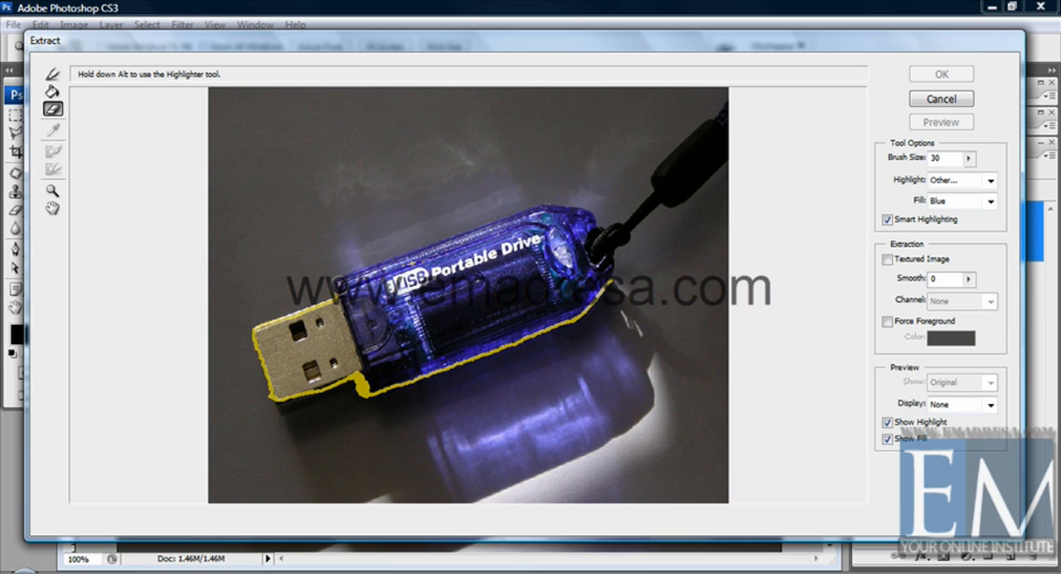
click(53, 73)
mouse_move(340, 301)
mouse_down()
mouse_move(333, 274)
mouse_move(378, 253)
mouse_move(558, 204)
mouse_move(594, 214)
mouse_move(602, 224)
mouse_move(589, 238)
mouse_move(590, 226)
mouse_move(632, 217)
mouse_move(658, 165)
mouse_move(730, 102)
mouse_up()
mouse_move(730, 156)
mouse_down()
mouse_move(684, 209)
mouse_move(640, 226)
mouse_move(611, 283)
mouse_up()
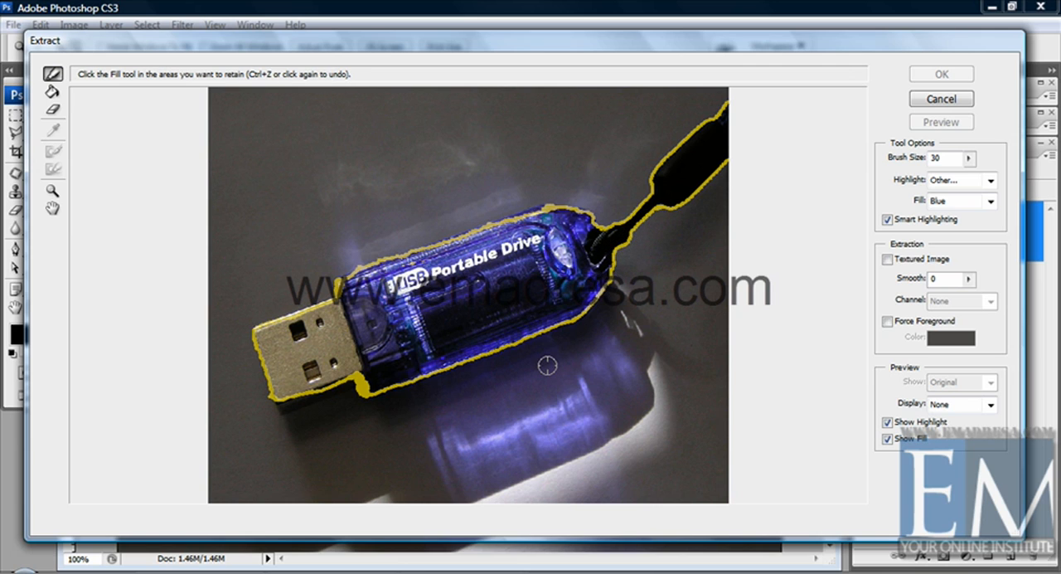
Step: Fill the enclosed drive and strap area and preview the extraction
click(52, 91)
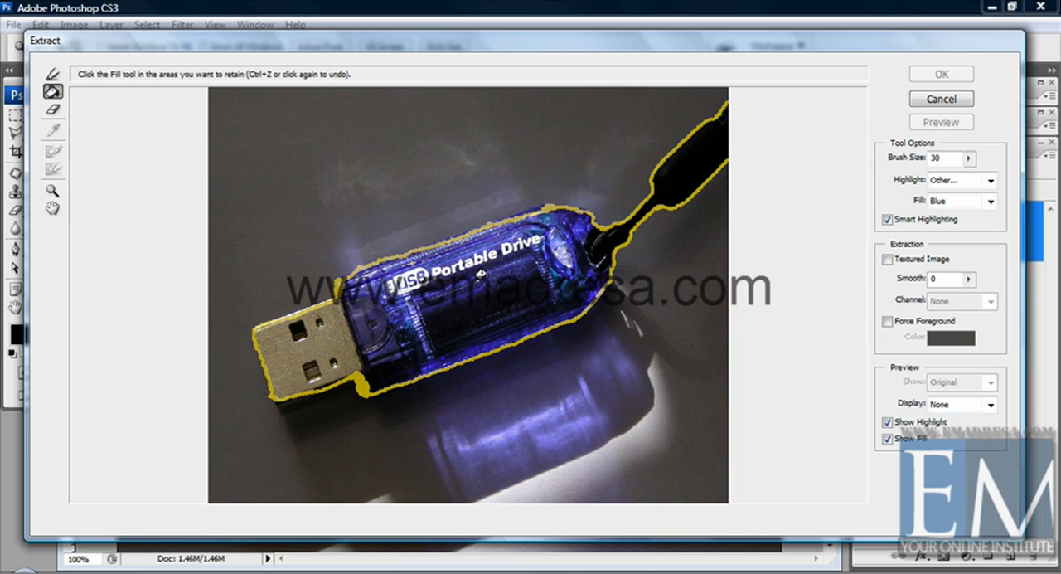
click(481, 274)
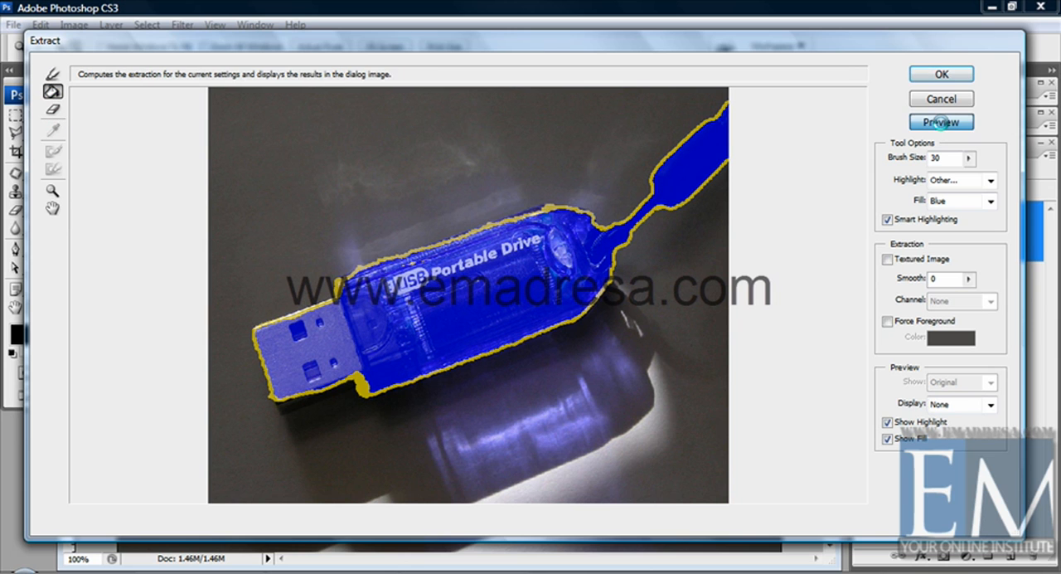
click(941, 123)
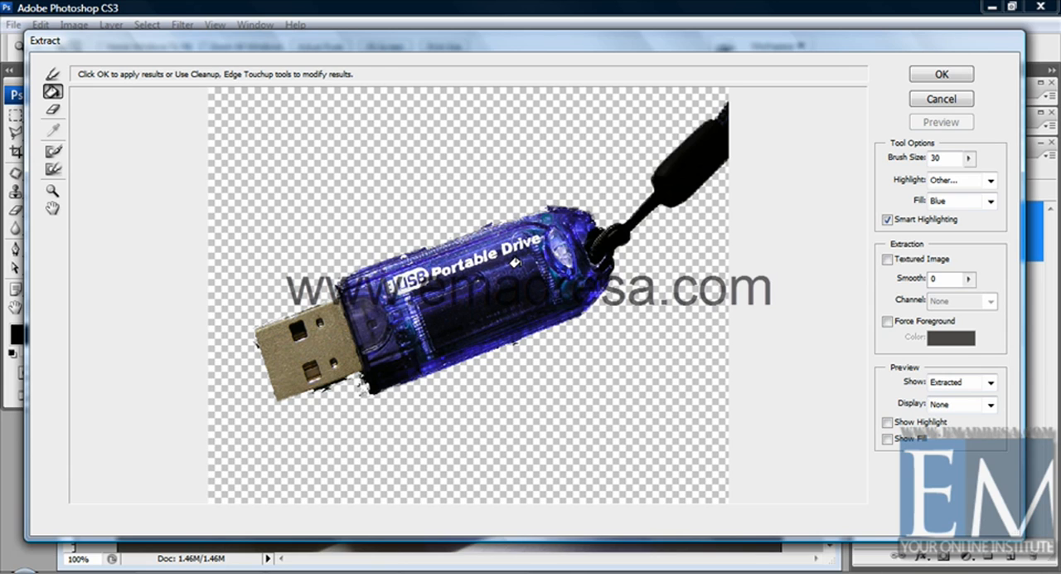
Step: Remove the residue beneath the connector with the Cleanup tool and refine the connector's lower and upper edges with the Edge Touchup tool
click(53, 153)
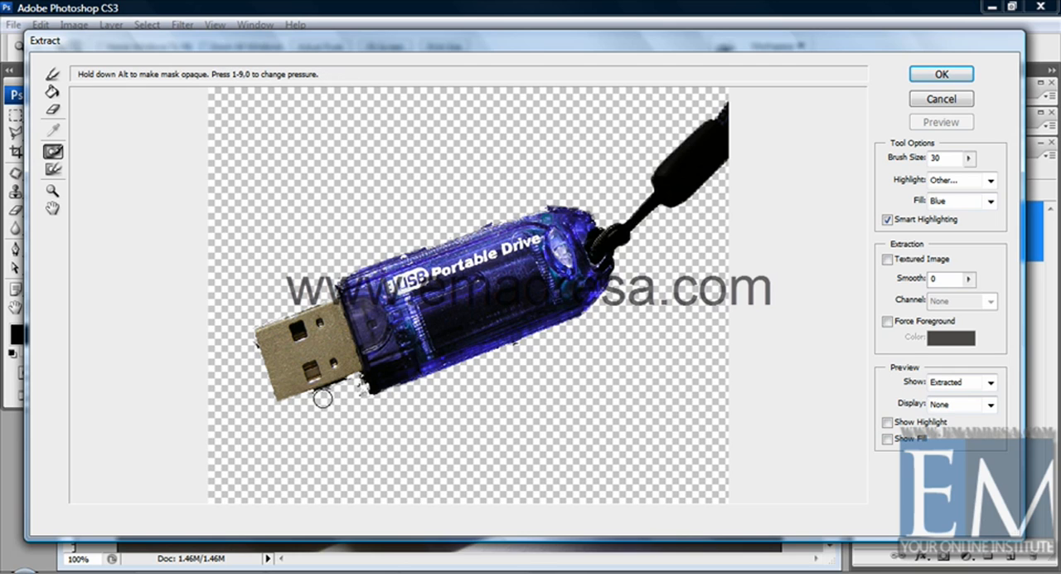
drag(321, 397, 325, 396)
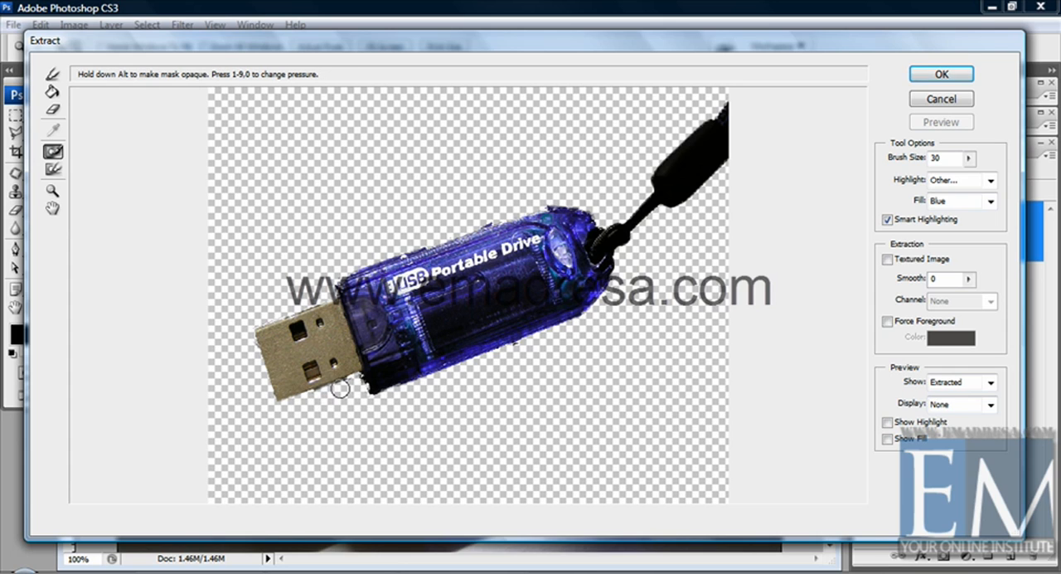
click(52, 171)
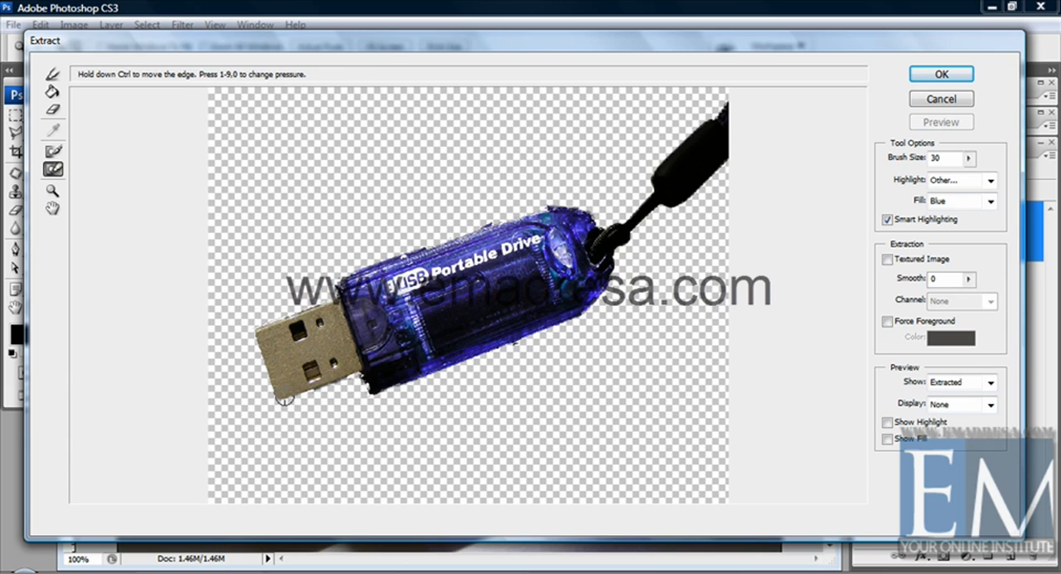
mouse_move(310, 392)
mouse_down()
mouse_move(353, 378)
mouse_move(296, 397)
mouse_move(271, 386)
mouse_up()
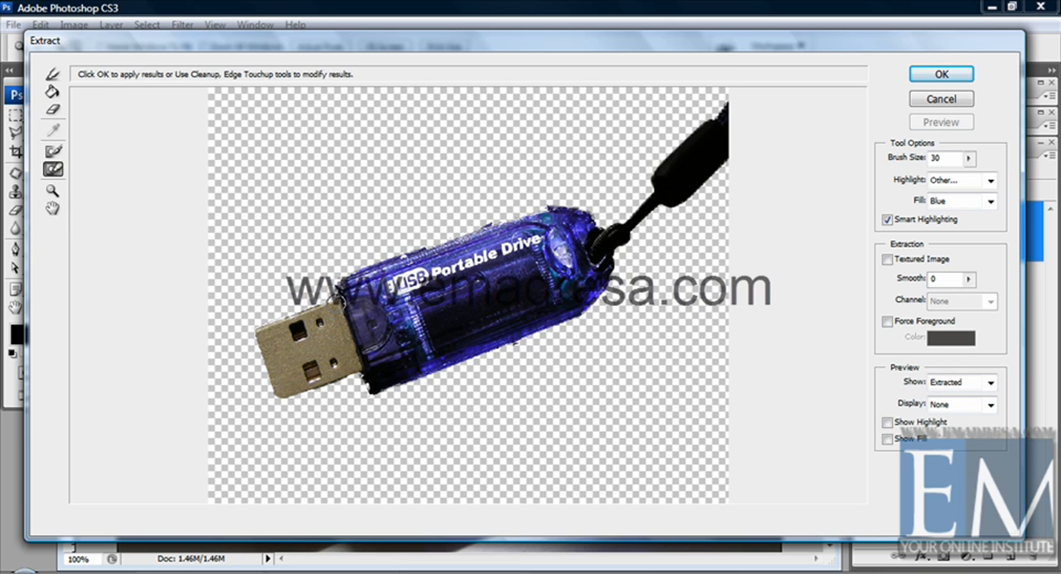
drag(330, 297, 255, 325)
click(52, 190)
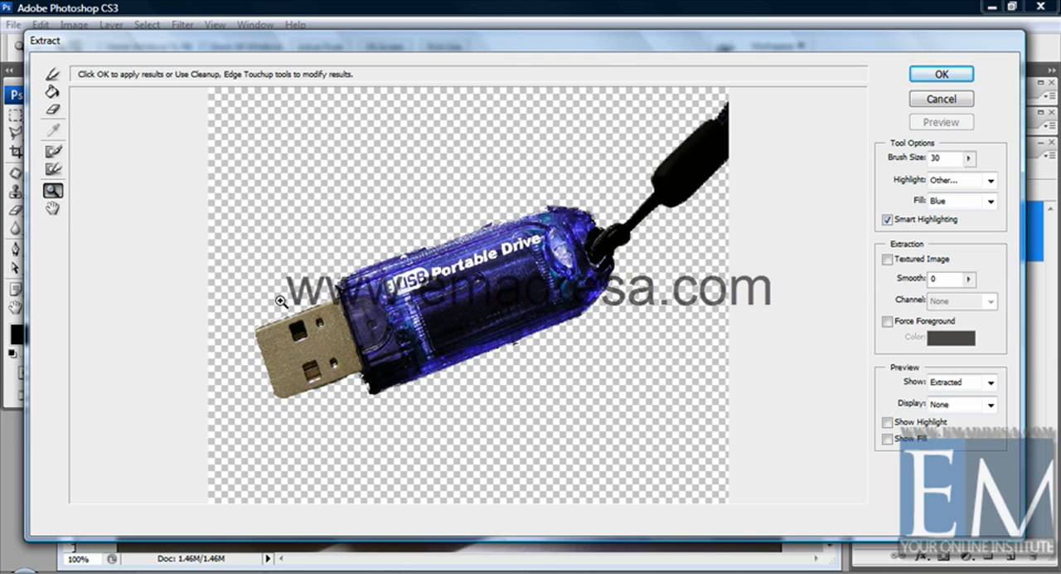
drag(274, 239, 473, 408)
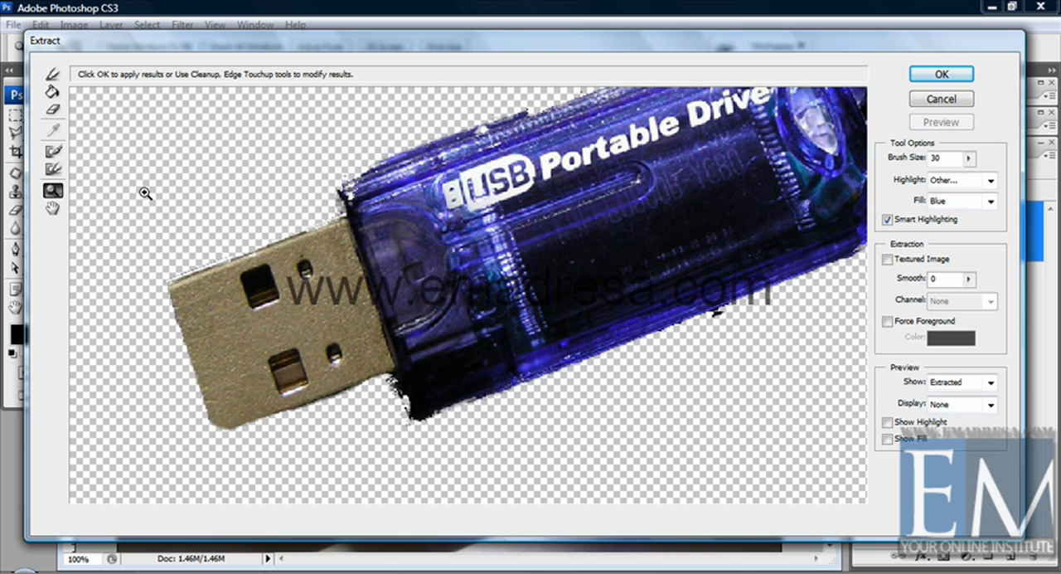
alt+click(221, 235)
alt+click(301, 288)
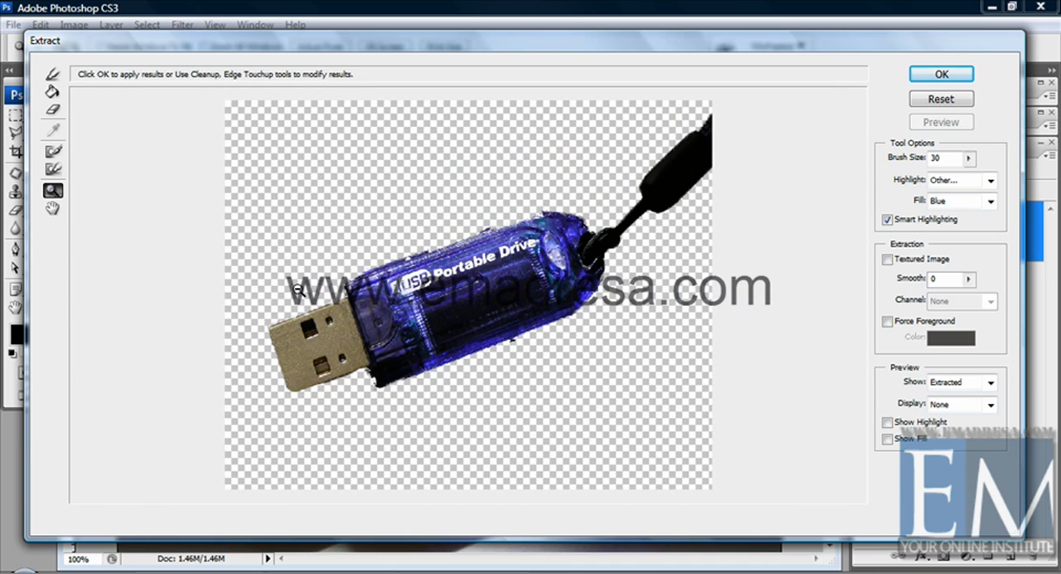
click(53, 209)
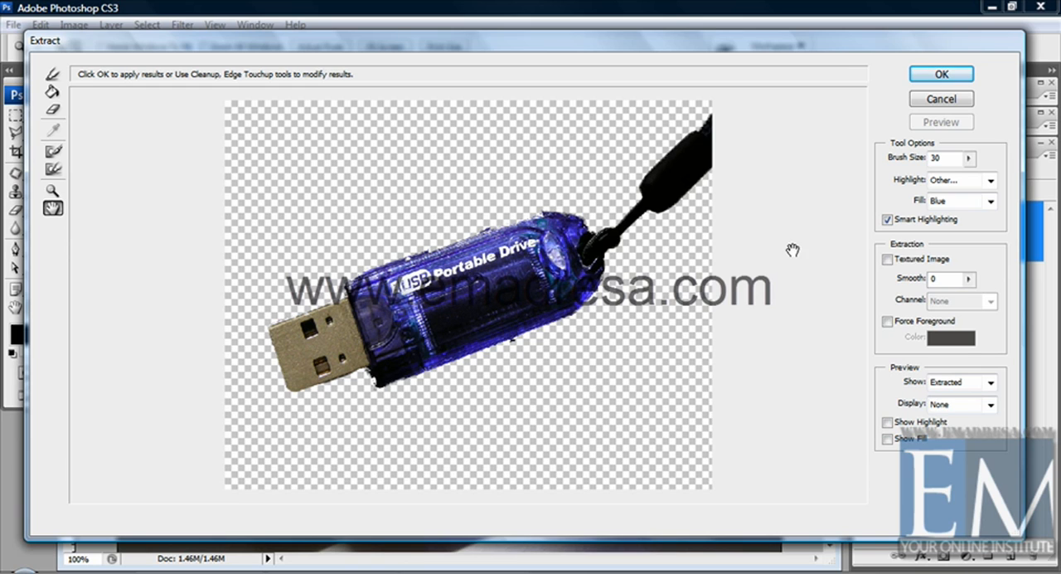
Step: Set Smooth to 36 with Textured Image turned back off, and apply a new extraction that discards the cleanup and touch-up changes
click(888, 260)
click(971, 281)
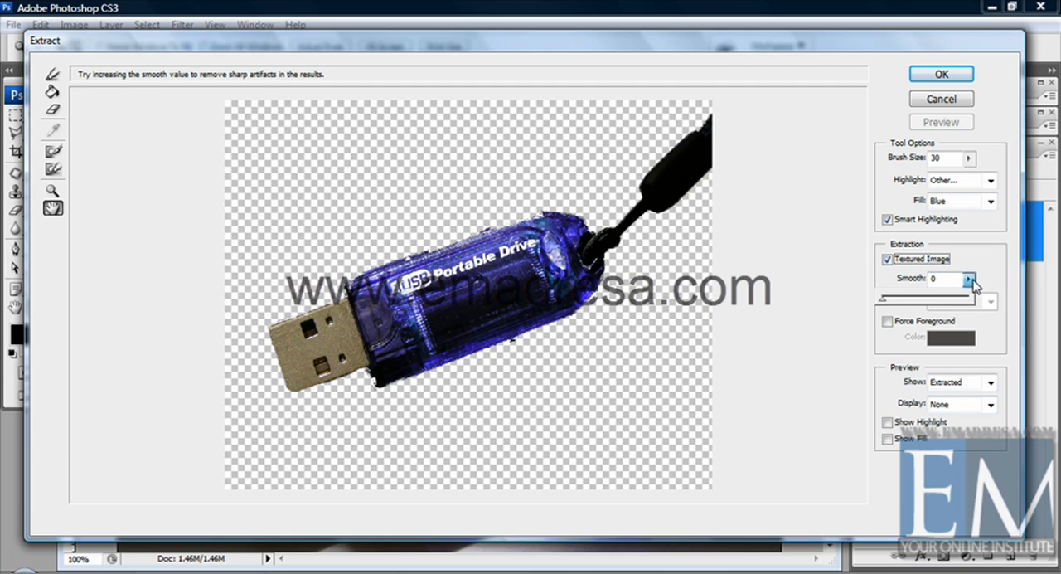
drag(908, 305, 913, 305)
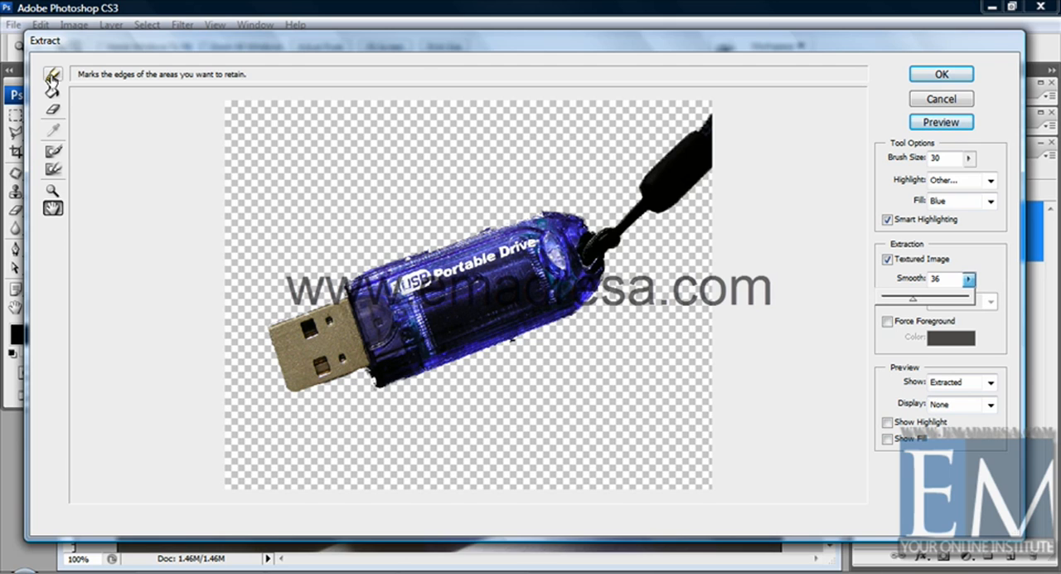
click(888, 260)
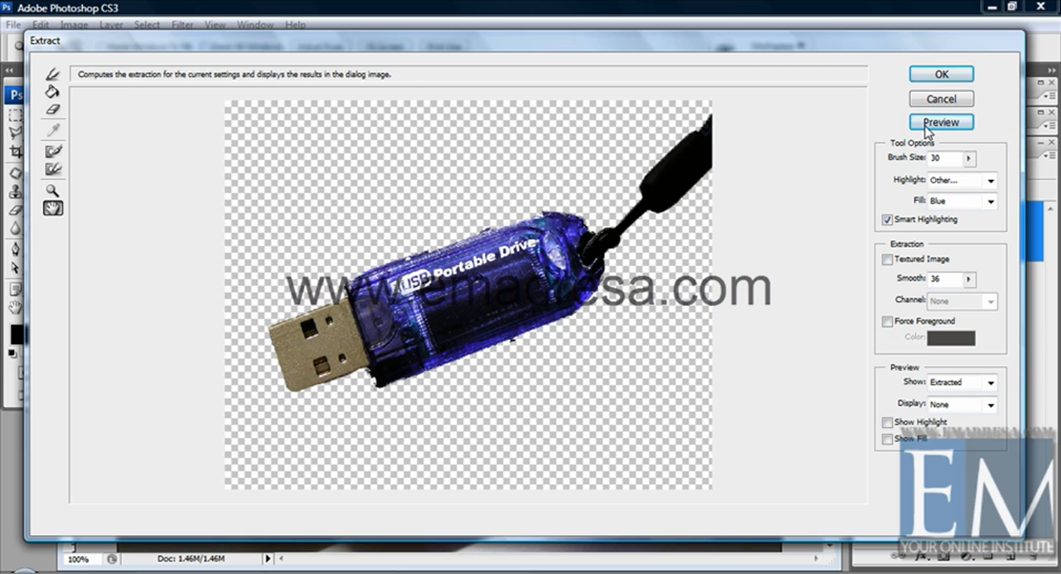
click(928, 77)
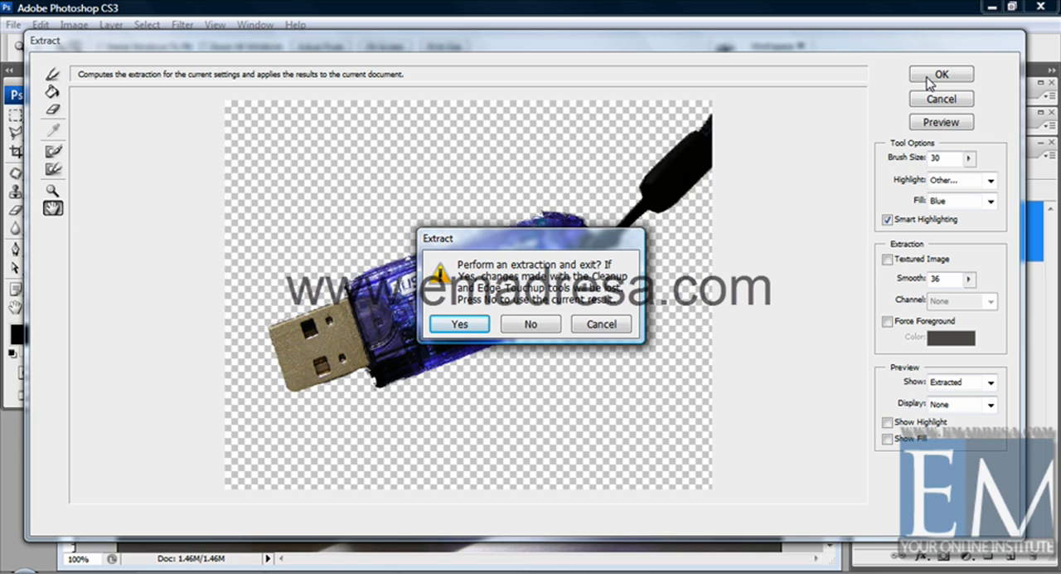
click(461, 327)
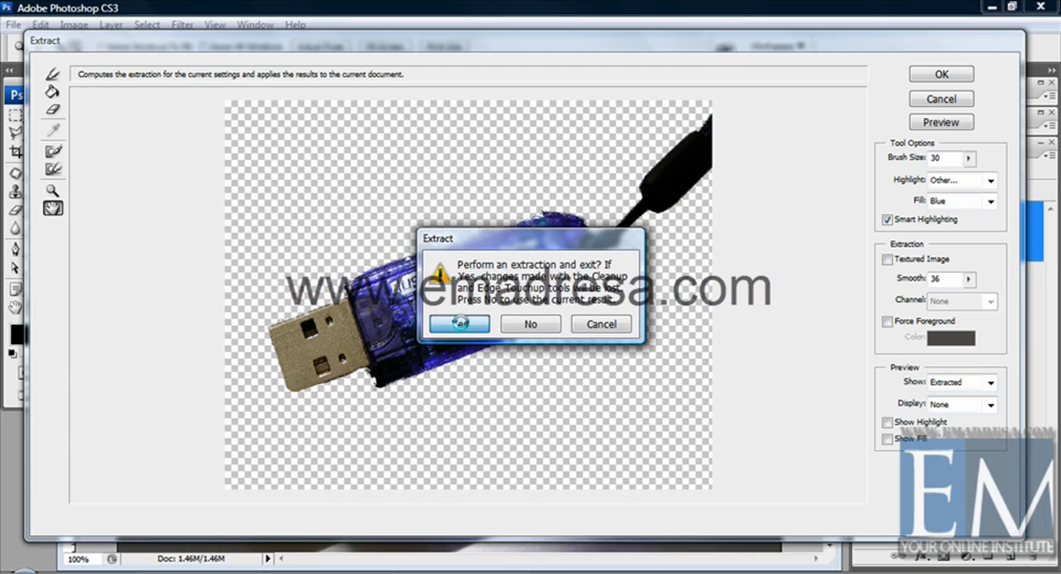